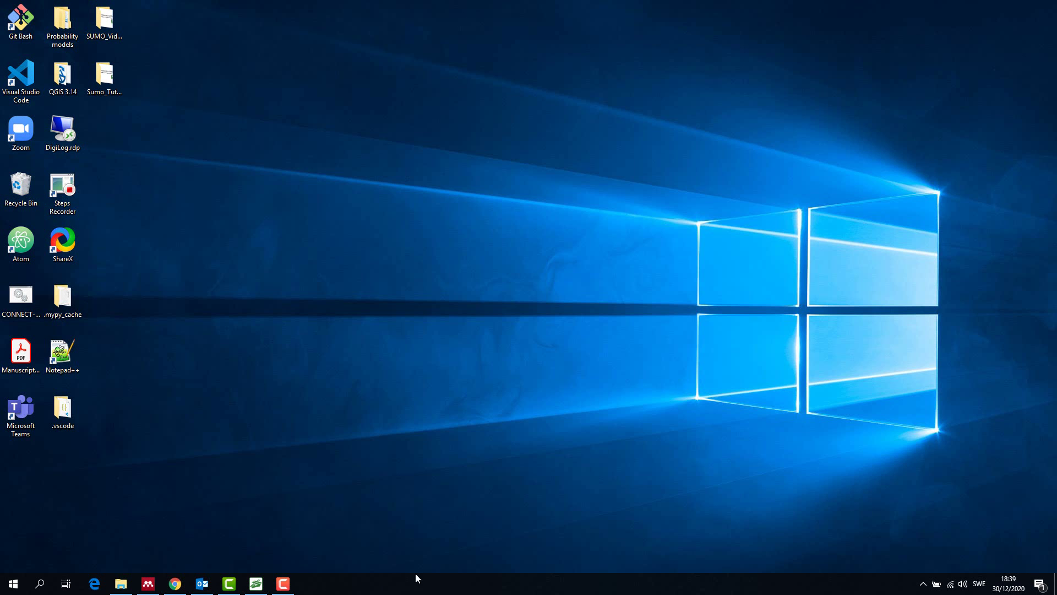
Open network_tutorial.net.xml from the SUMO_Tutorial folder with Edit with Notepad++
click(121, 584)
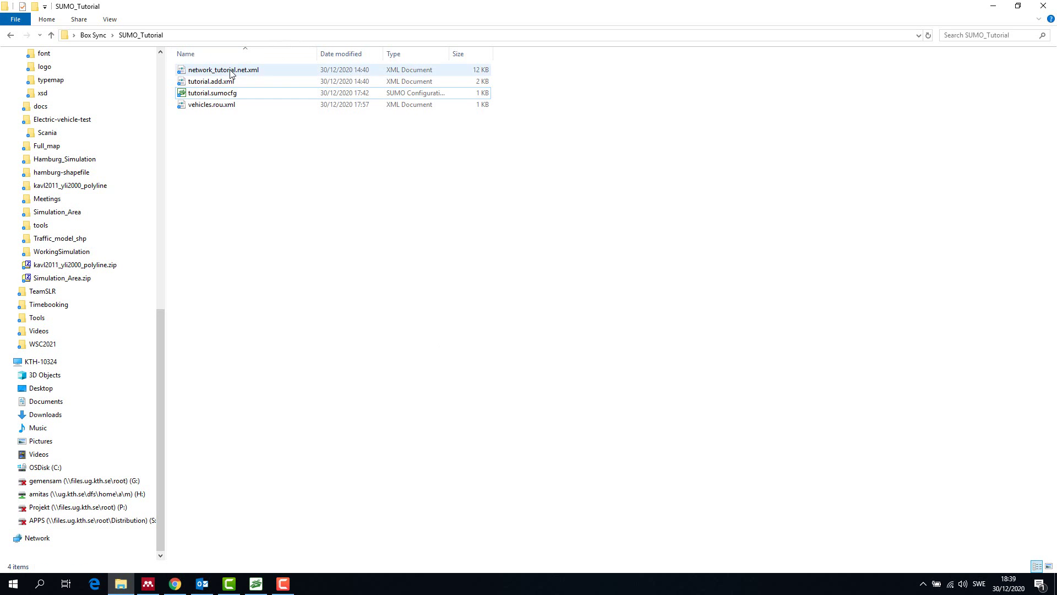
right_click(229, 71)
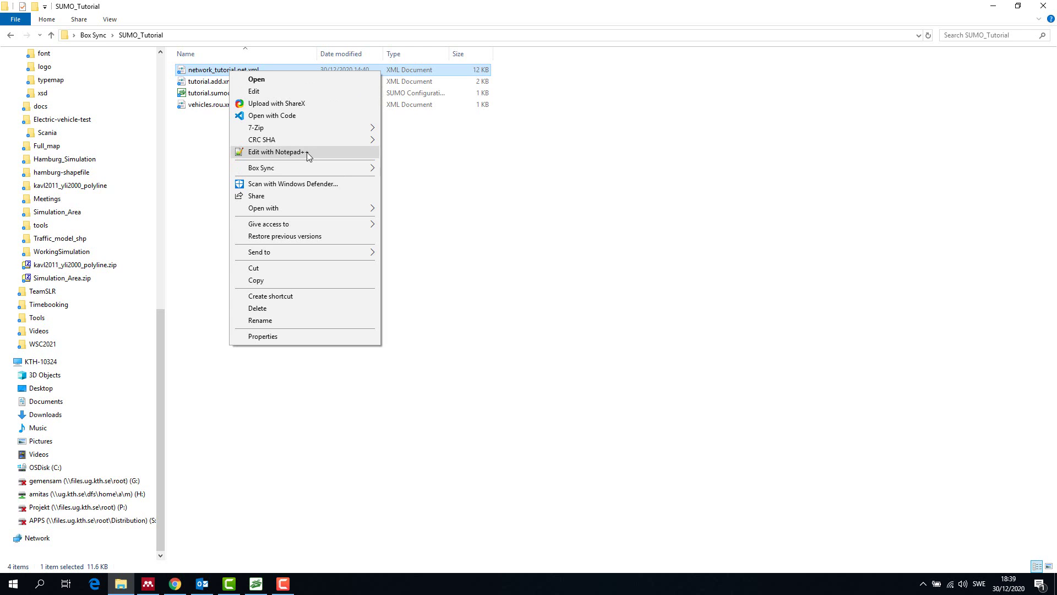
click(308, 154)
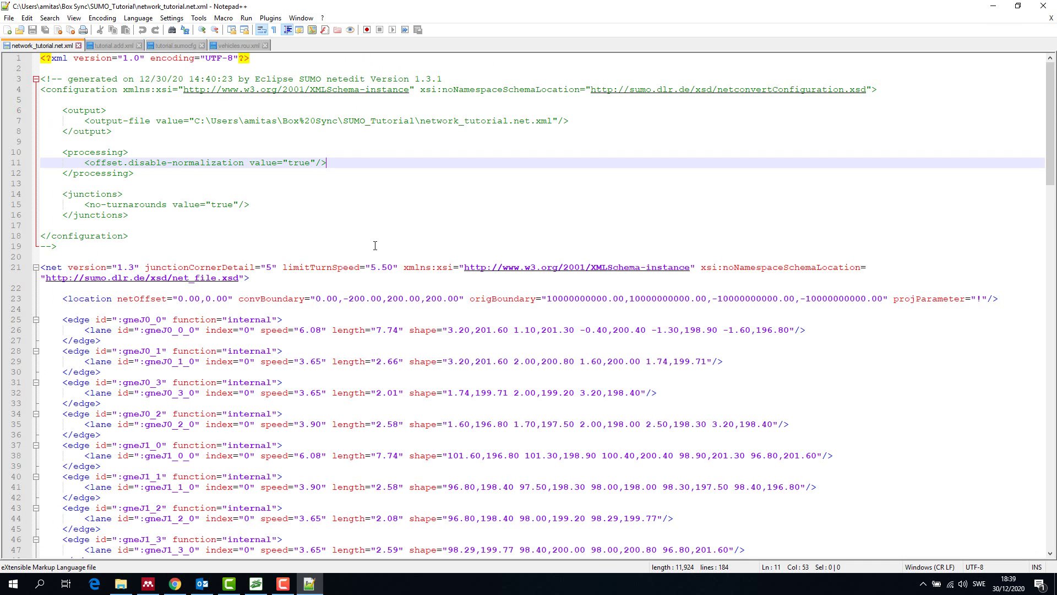
scroll(375, 246, down, 2)
scroll(417, 259, down, 2)
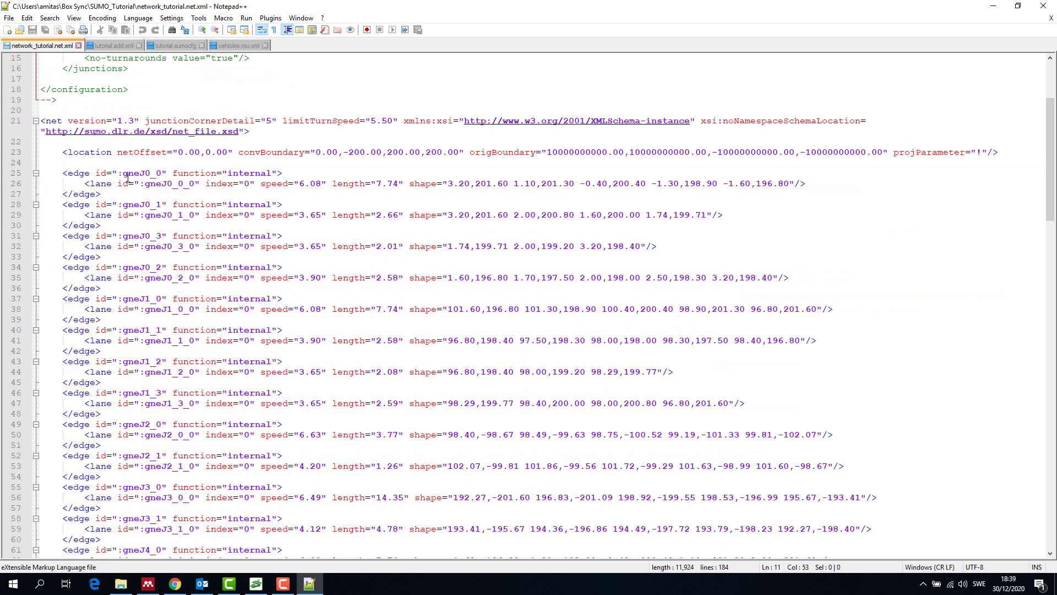
drag(127, 177, 149, 175)
scroll(311, 274, down, 10)
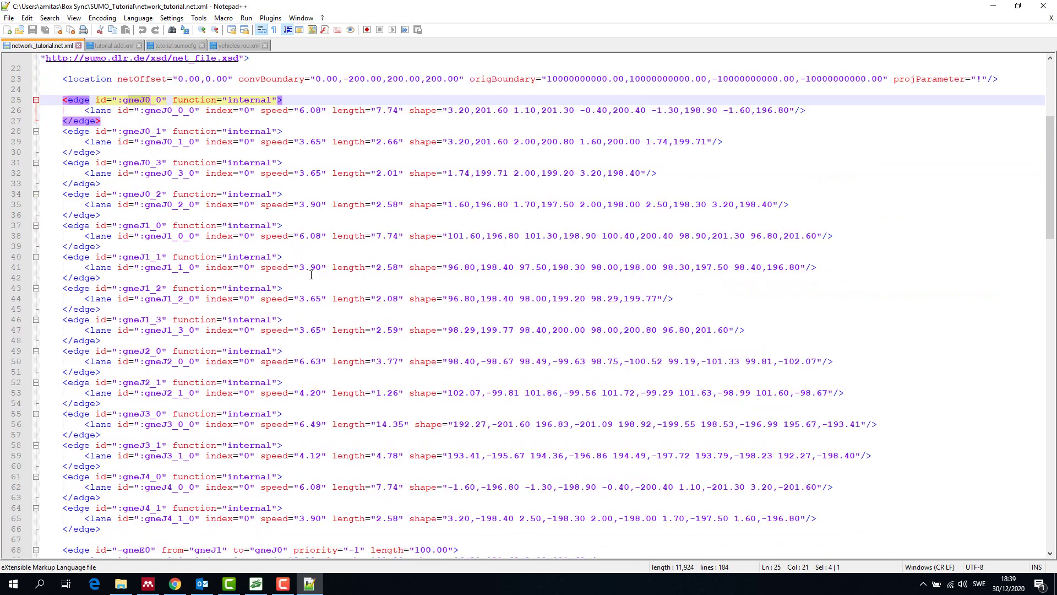
scroll(312, 274, down, 7)
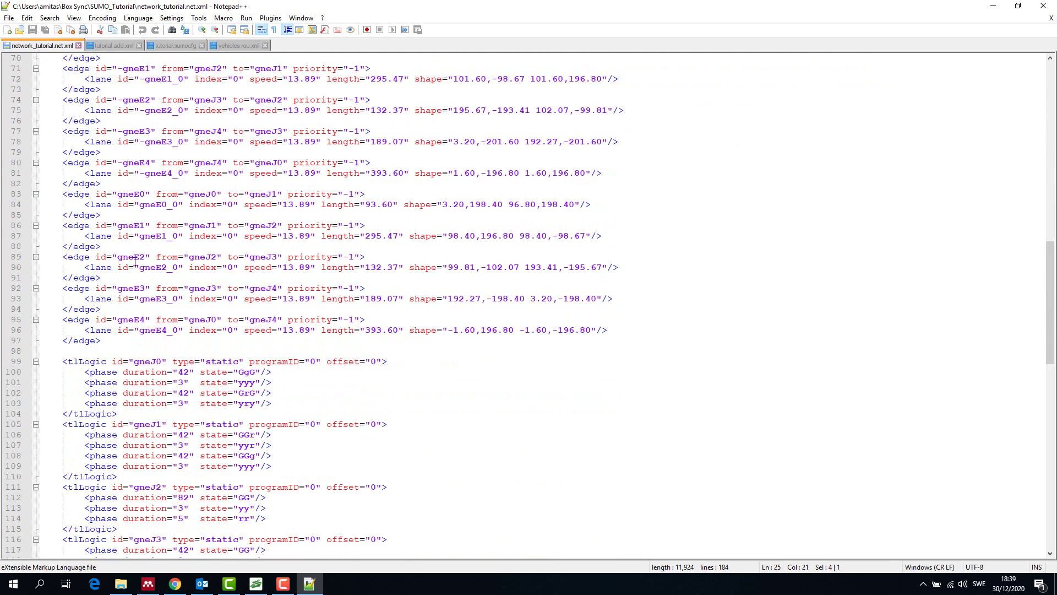
drag(118, 225, 149, 225)
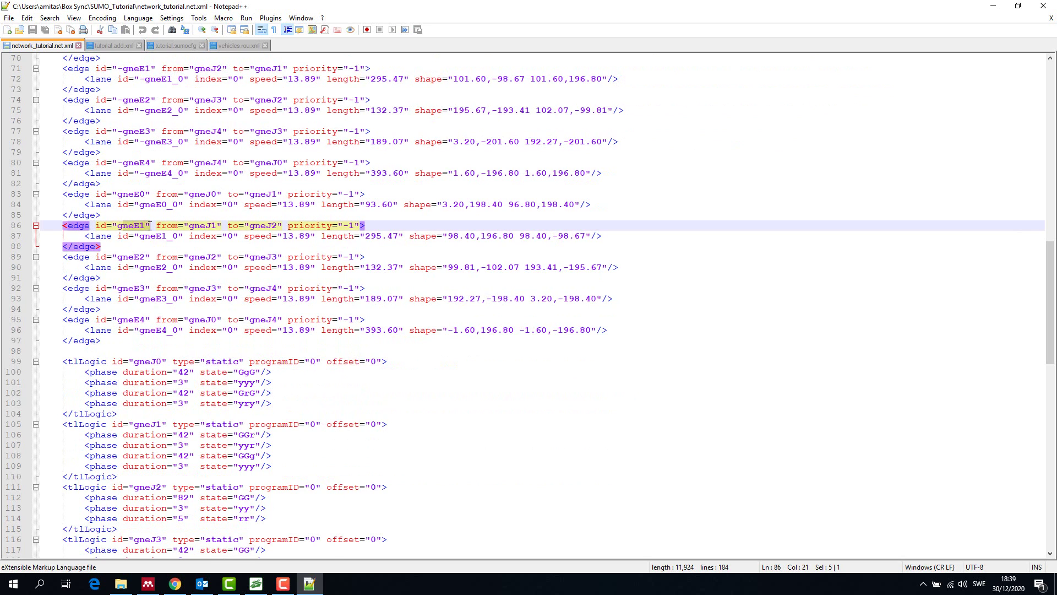
scroll(170, 271, down, 9)
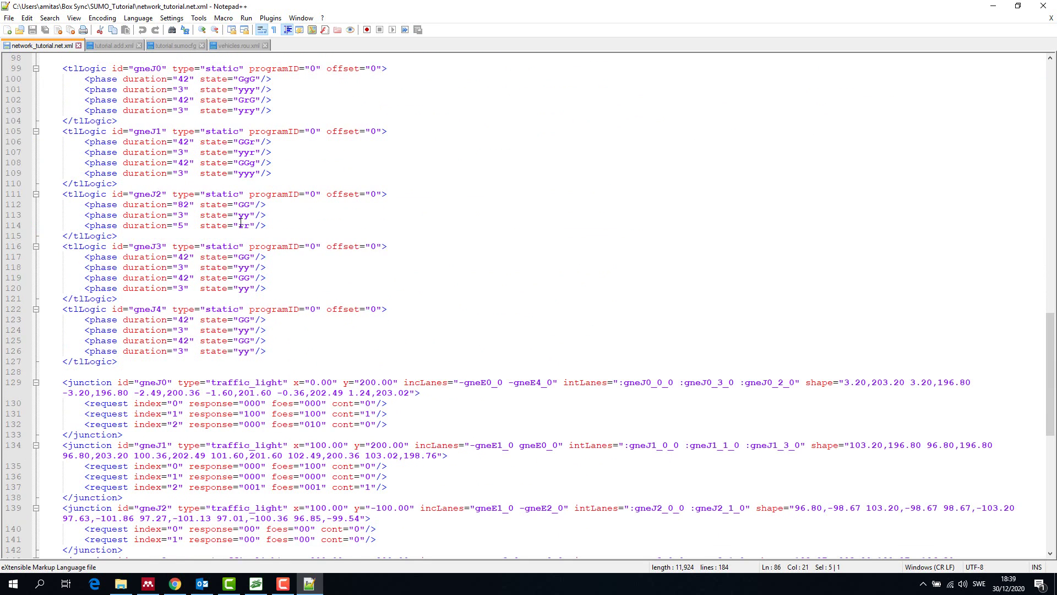
scroll(241, 222, up, 7)
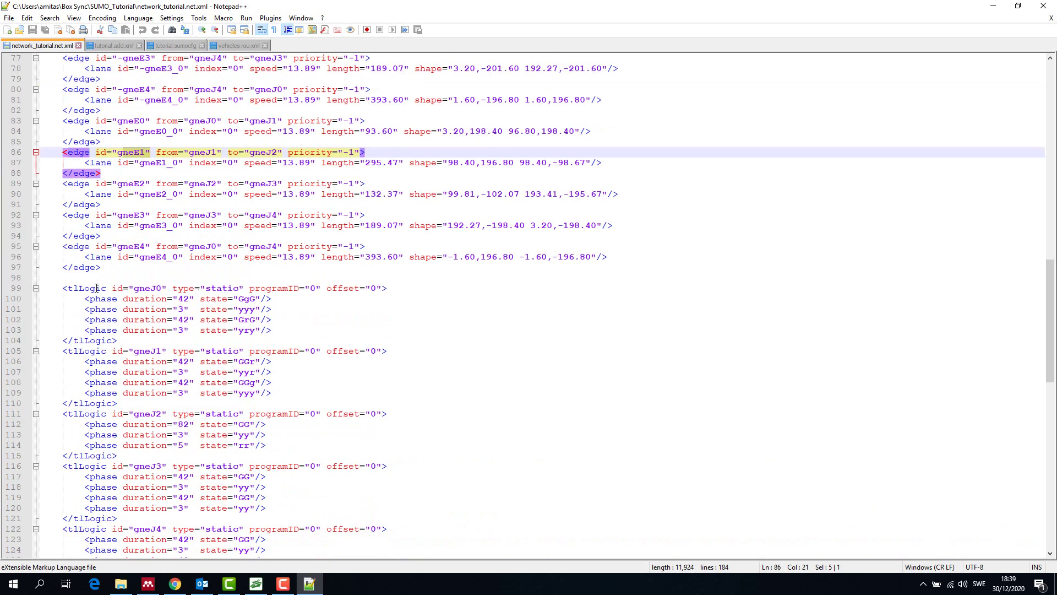
drag(68, 288, 110, 289)
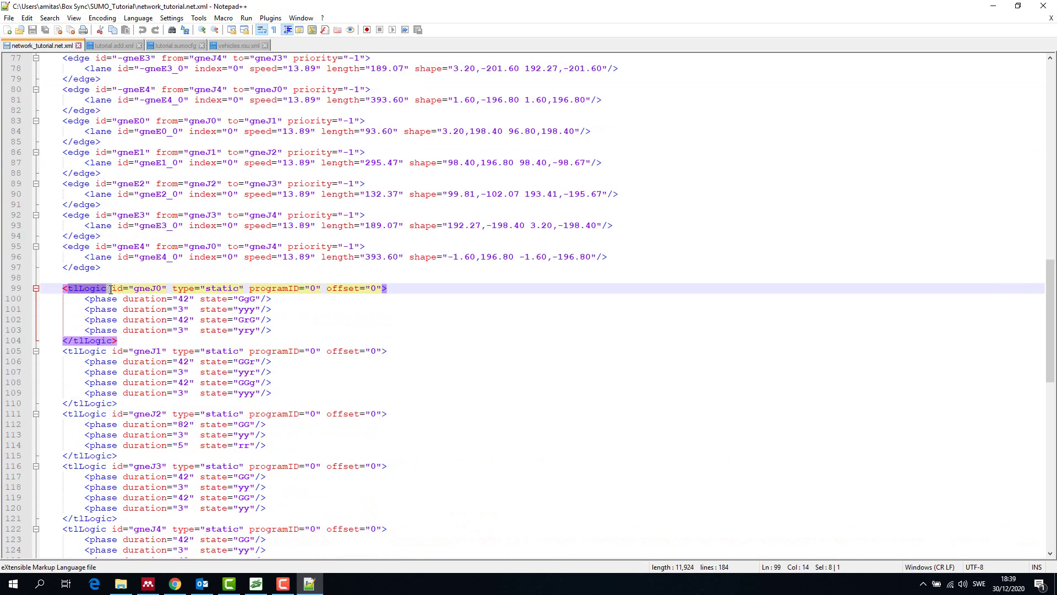
scroll(313, 384, down, 12)
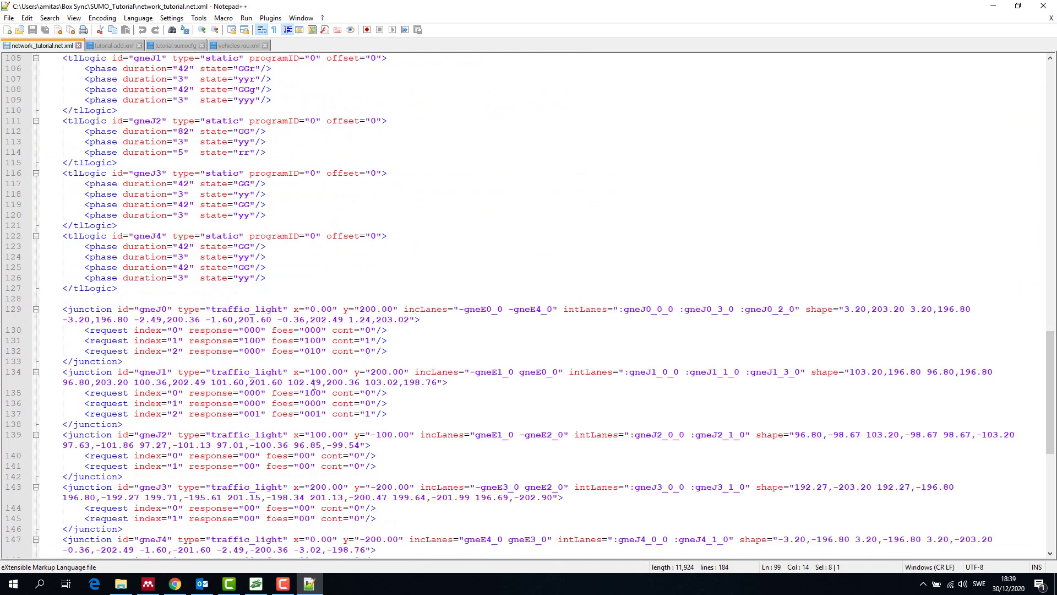
scroll(238, 370, down, 10)
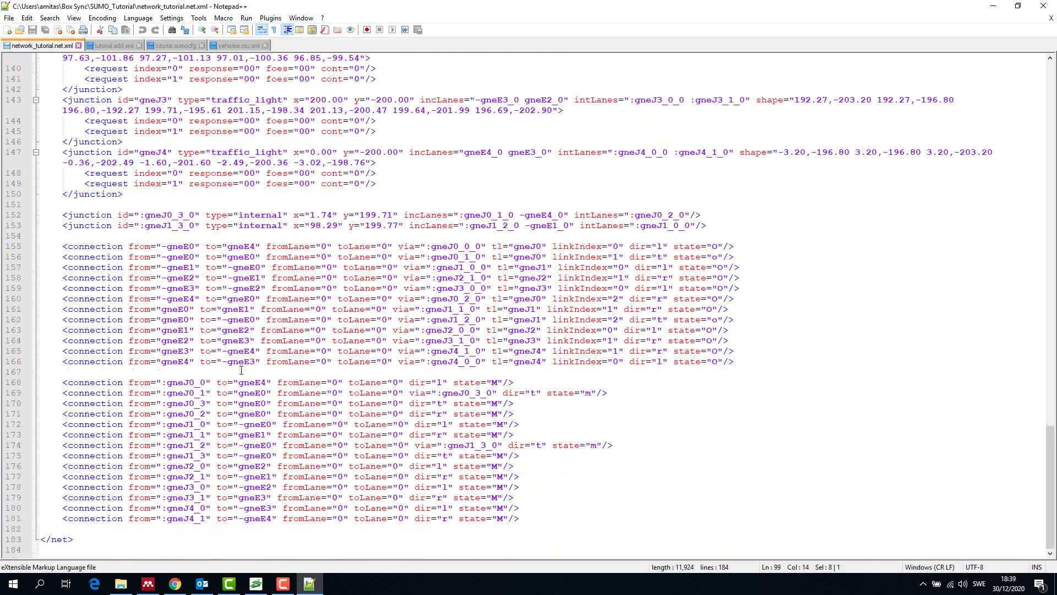
scroll(242, 370, up, 20)
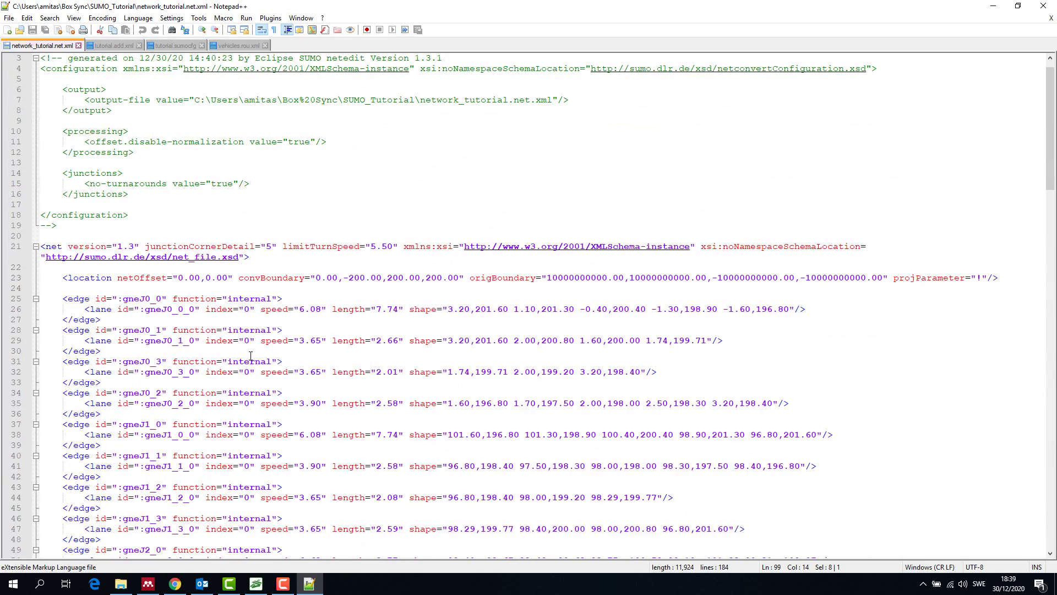
Switch to tutorial.add.xml and select its nine busStop definitions on lines 26–34
click(118, 46)
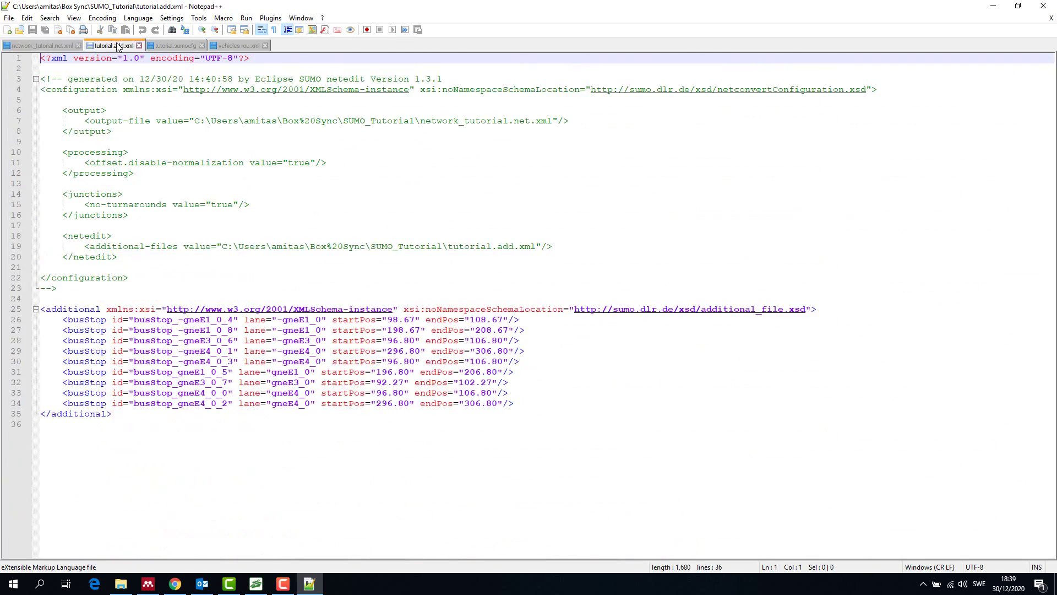
drag(531, 408, 38, 318)
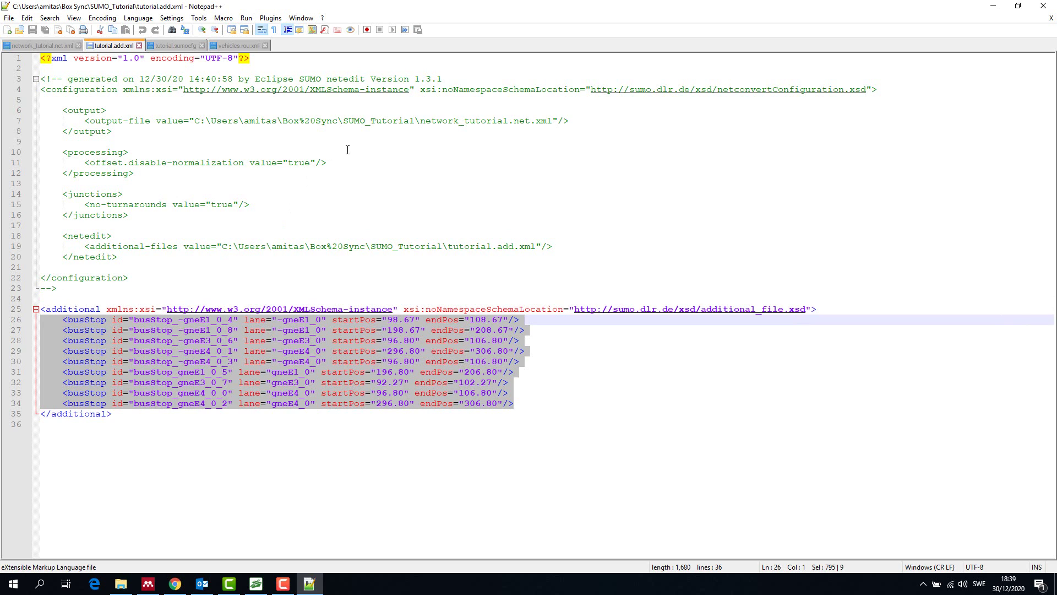
Switch to tutorial.sumocfg and highlight its opening and closing configuration and input tags
click(177, 44)
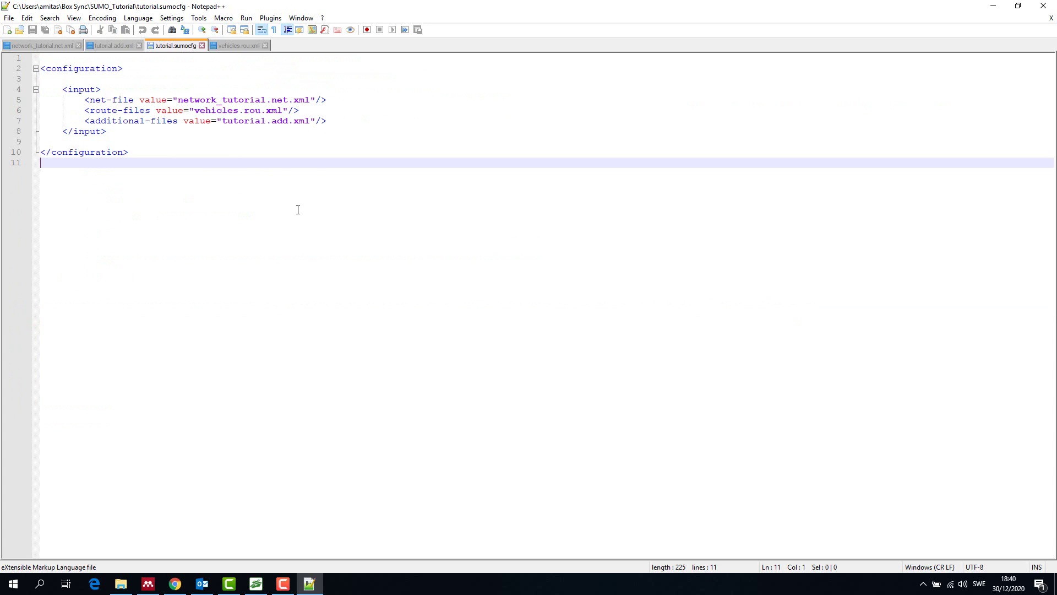
click(132, 69)
key(shift+Home)
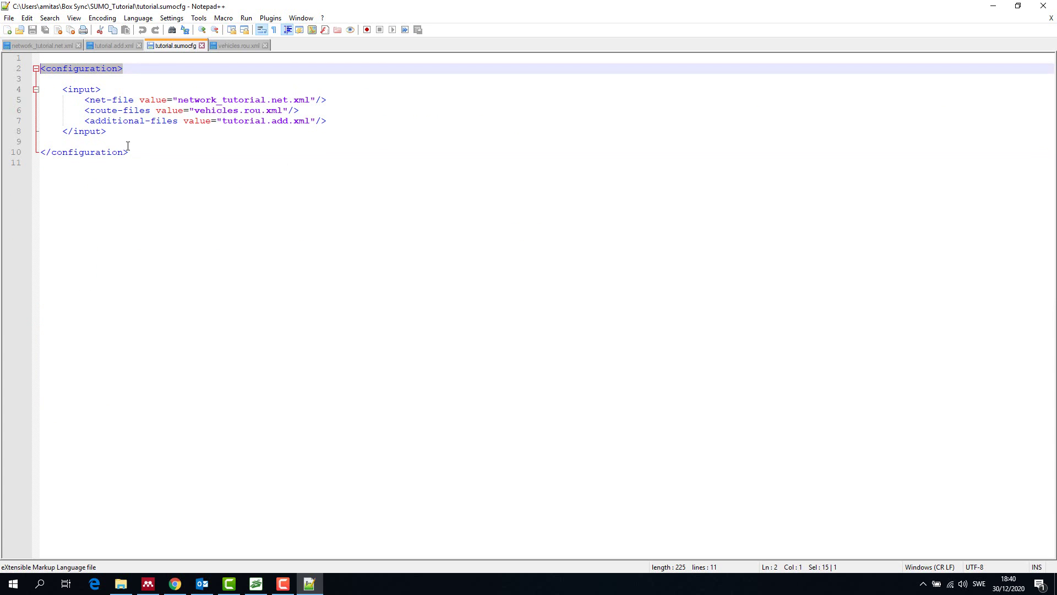
drag(128, 152, 49, 150)
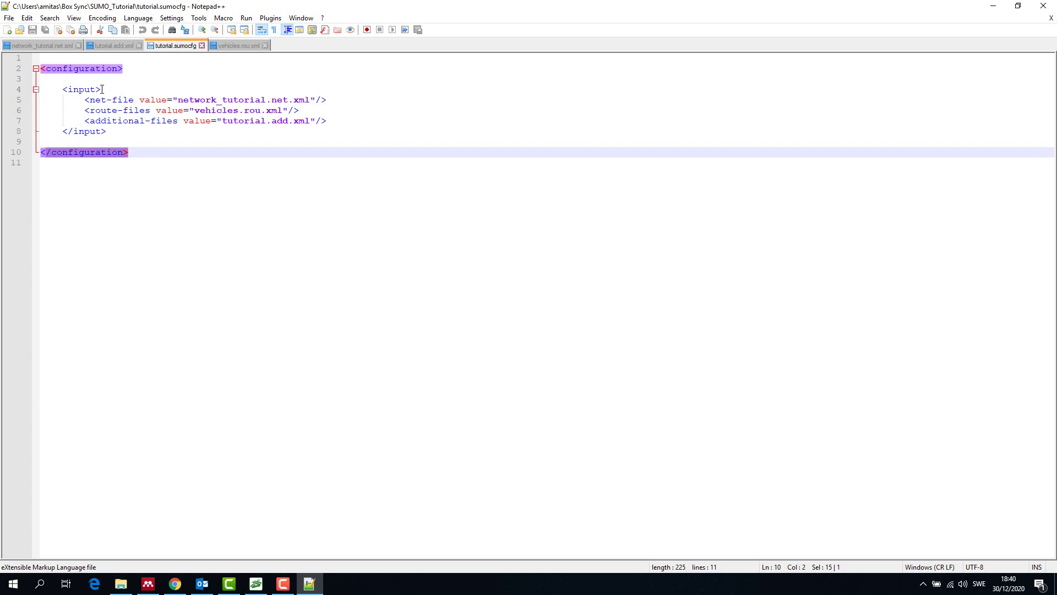
drag(101, 89, 66, 89)
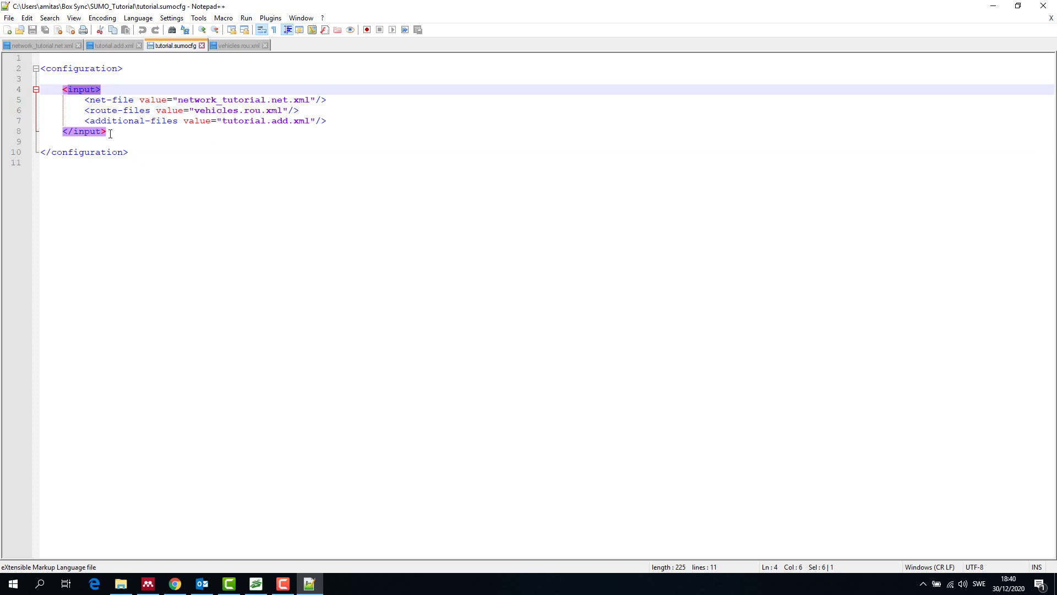
drag(107, 132, 73, 132)
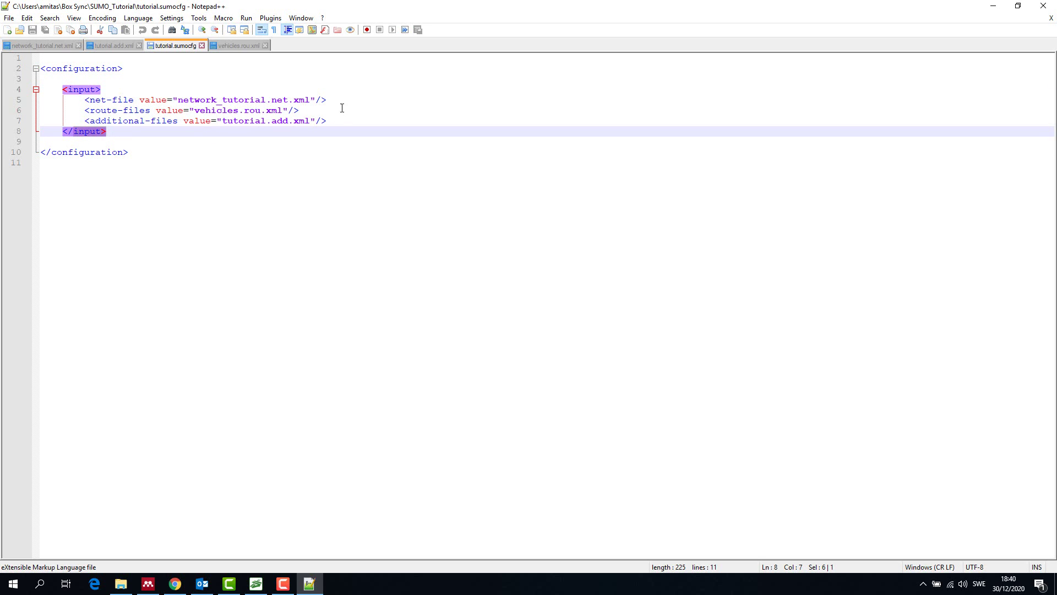
Highlight the net-file, route-files and additional-files entries in tutorial.sumocfg
drag(331, 102, 134, 100)
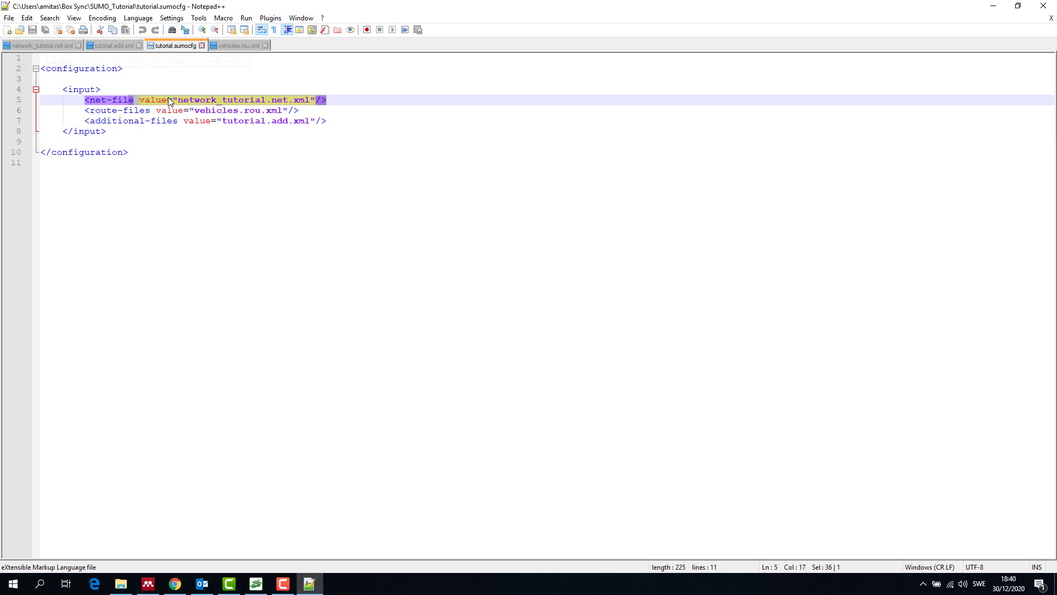
drag(330, 121, 95, 121)
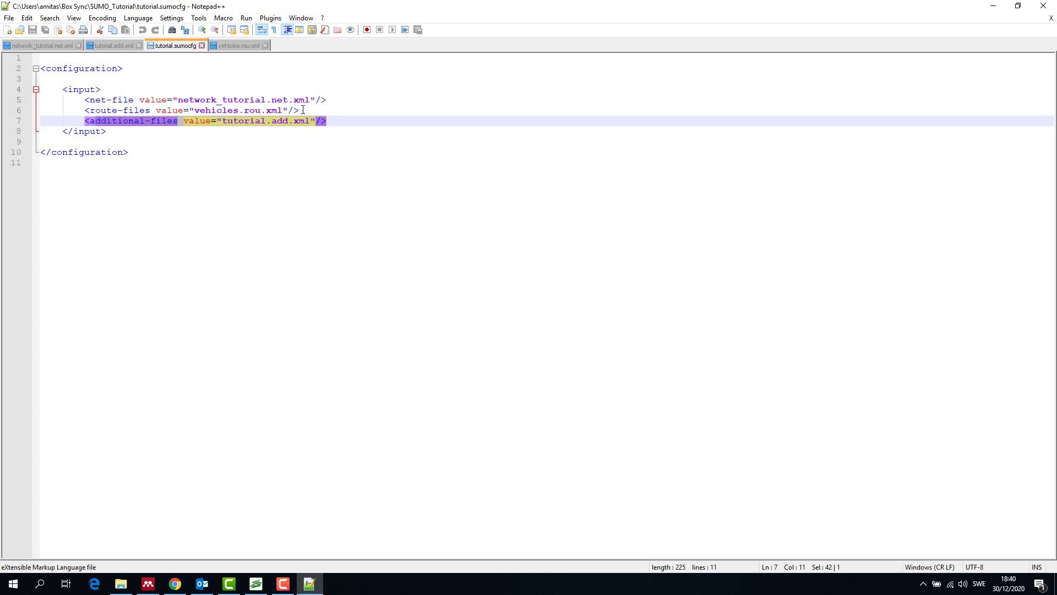
drag(303, 110, 95, 108)
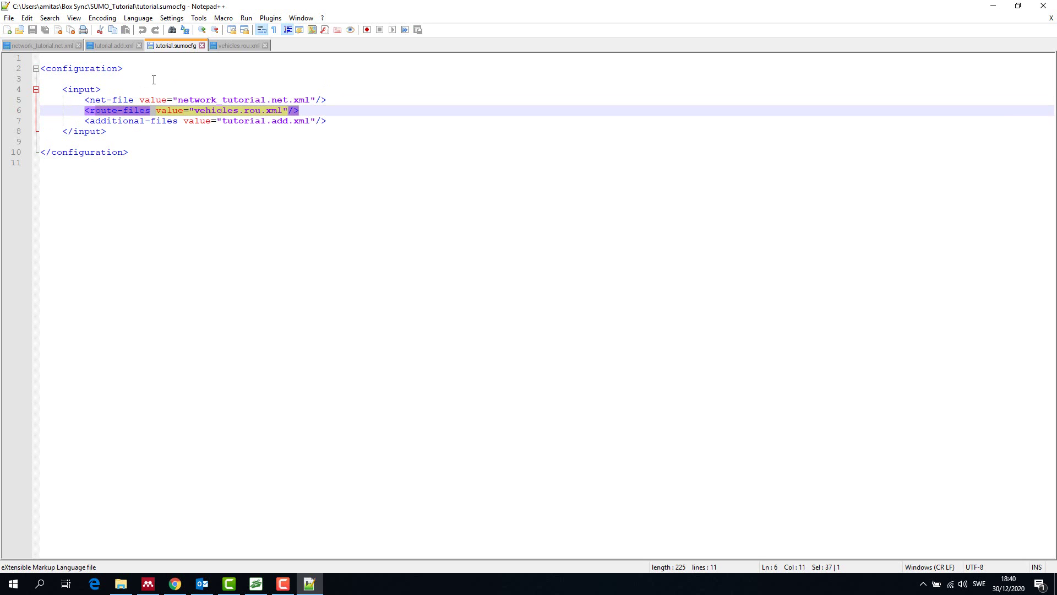
Remove the blank lines in vehicles.rou.xml and review vehicle 0's departure time and route edges
click(244, 44)
click(255, 148)
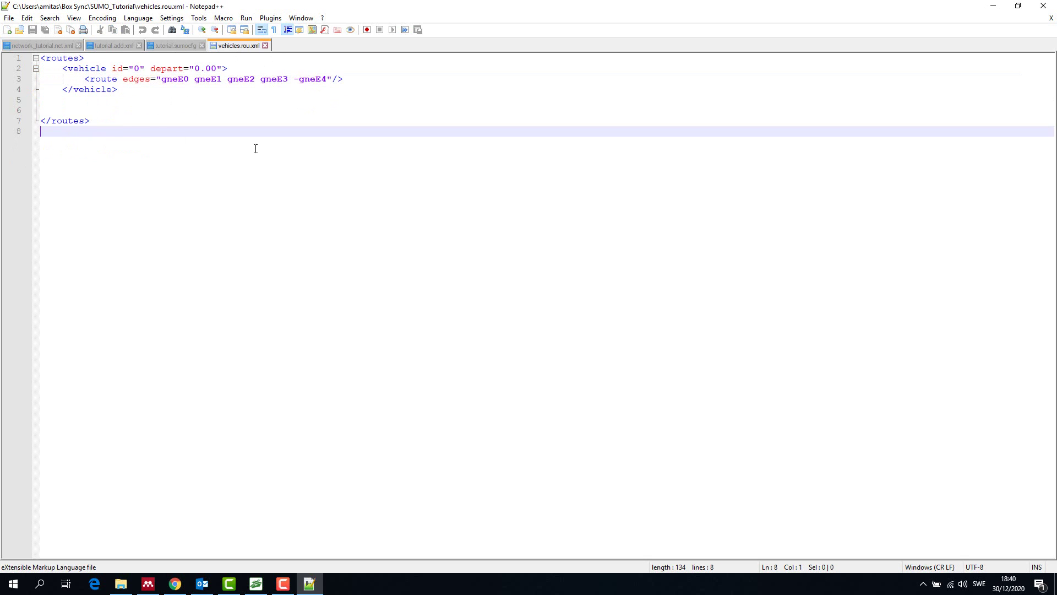
click(47, 109)
key(BackSpace)
key(BackSpace)
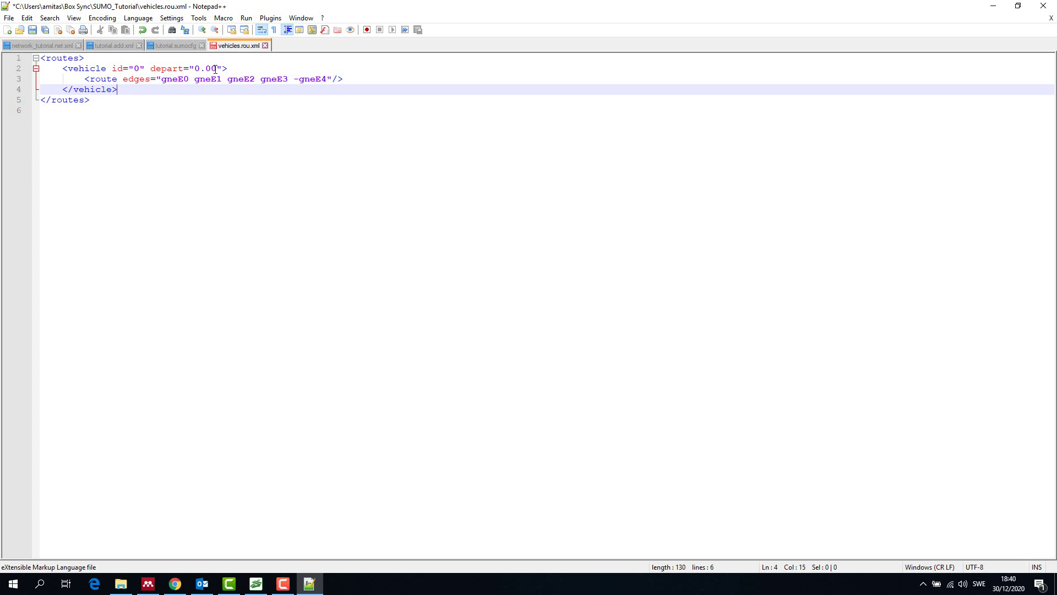
drag(217, 69, 193, 69)
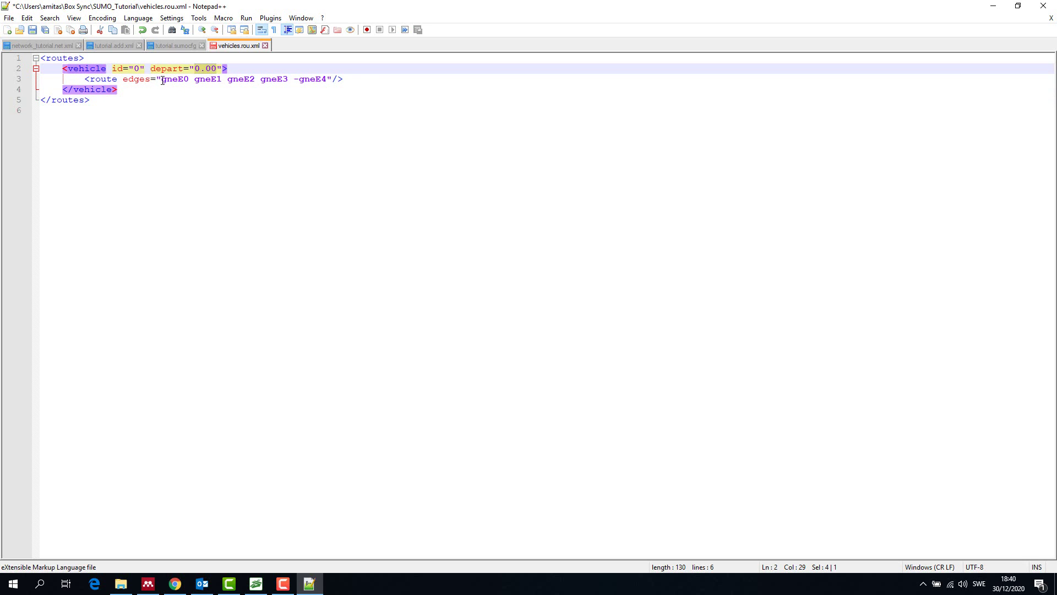
drag(163, 81, 327, 80)
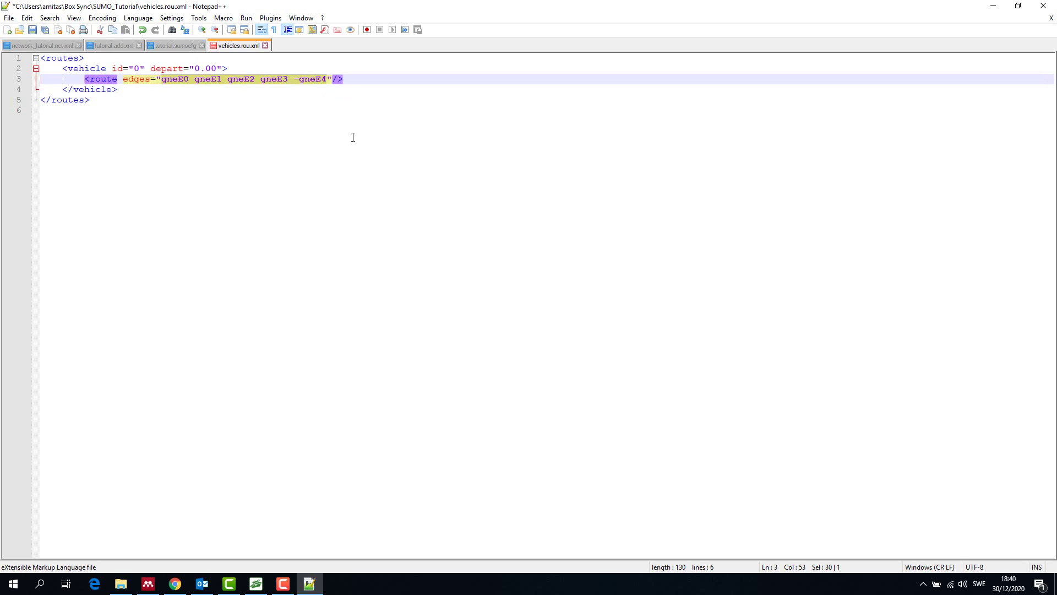
click(408, 235)
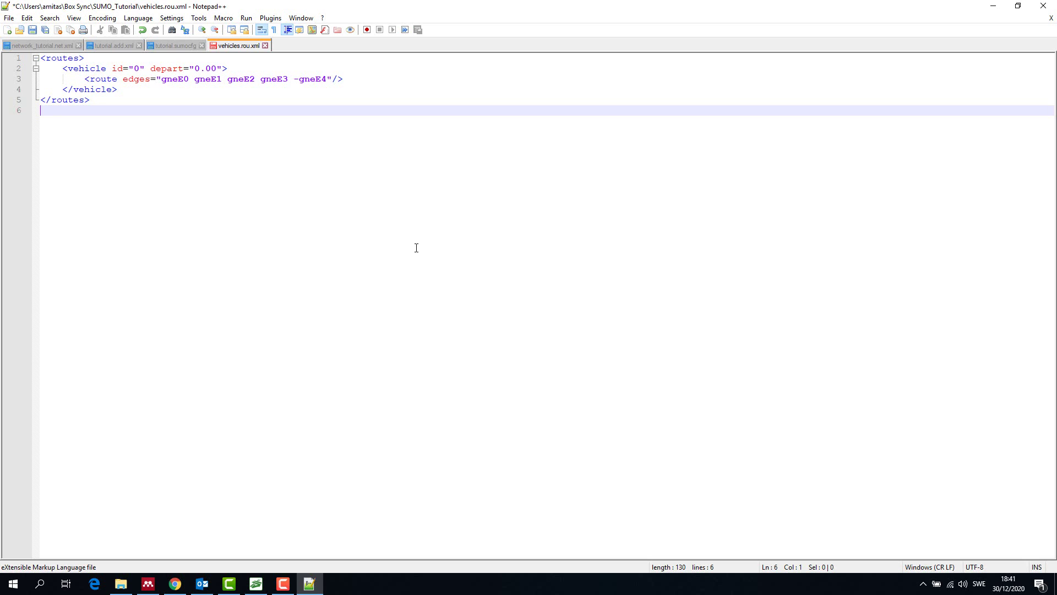
Return to tutorial.sumocfg, then launch SUMO-GUI by searching Windows for 'sumo'
click(177, 46)
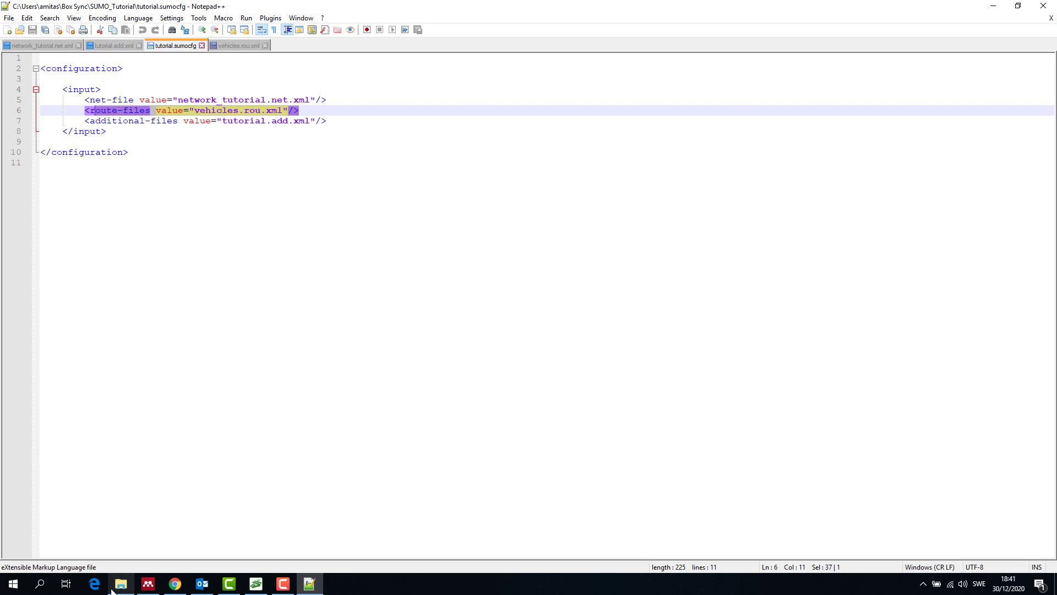
click(39, 584)
text(sumo)
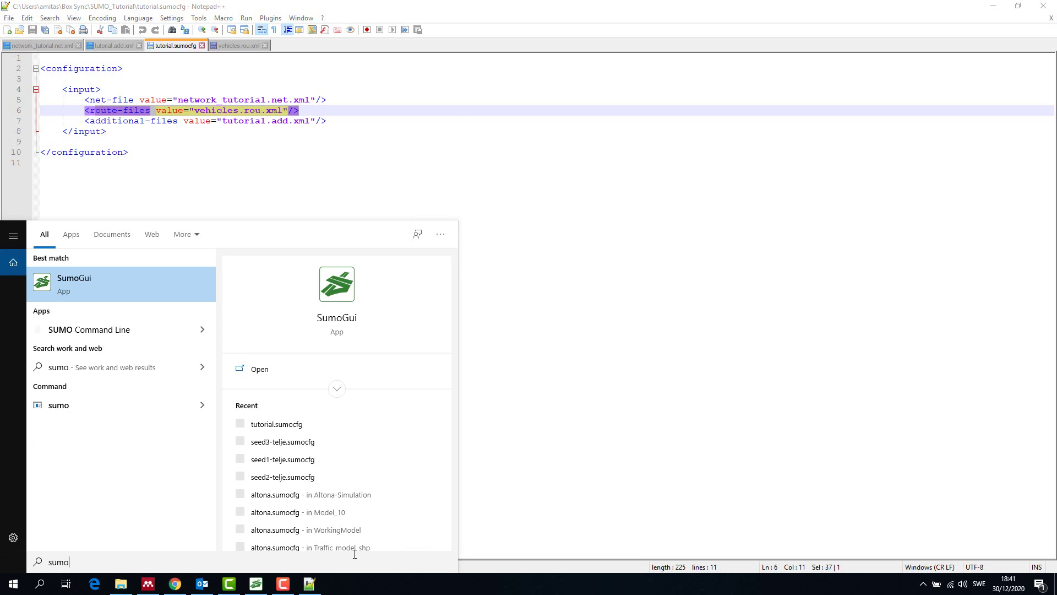
key(Return)
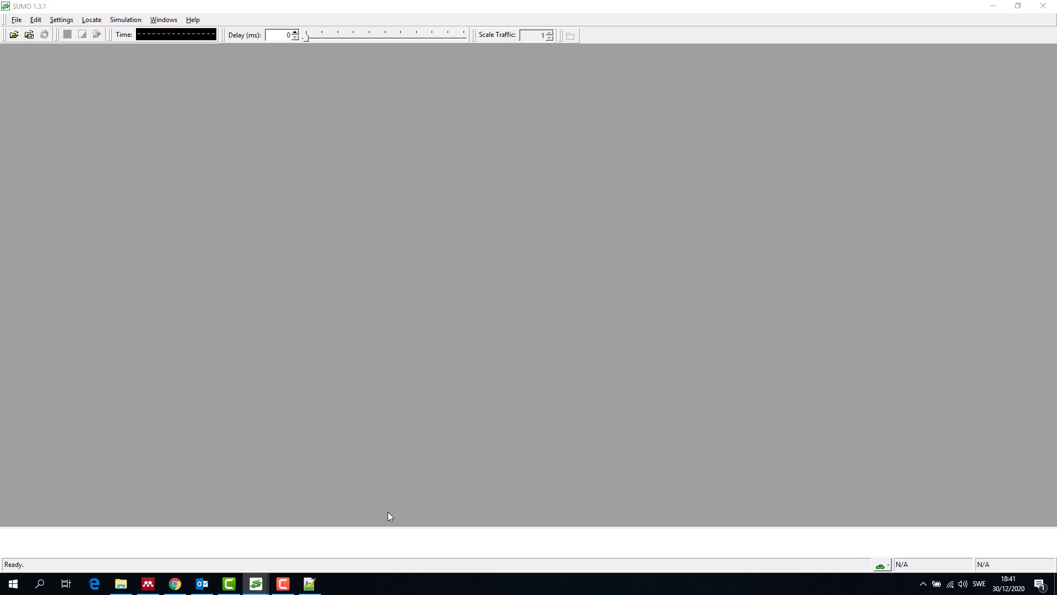
Load tutorial.sumocfg through File > Open Simulation
click(16, 19)
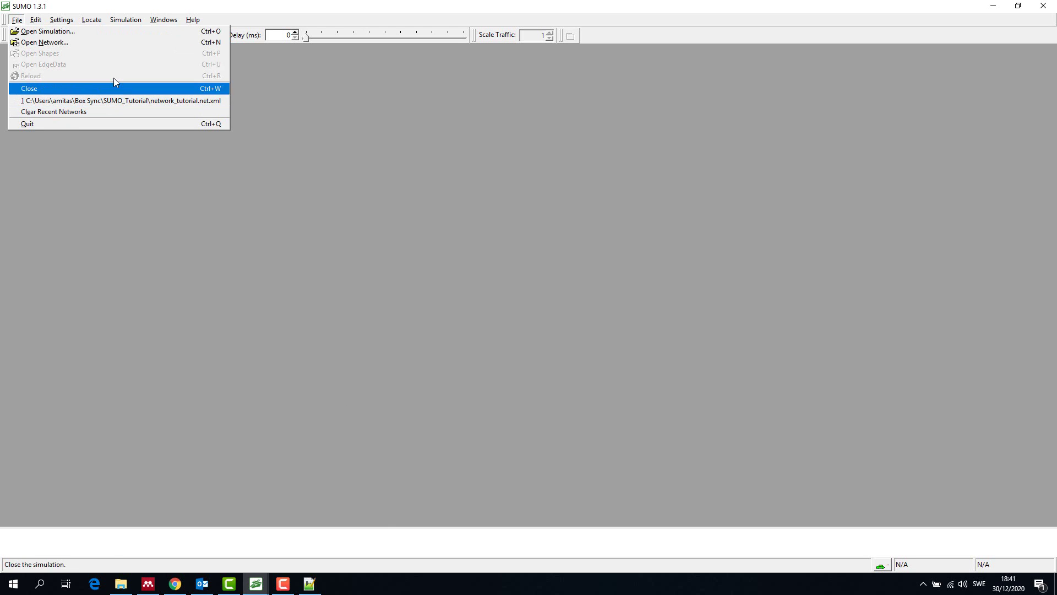
click(90, 32)
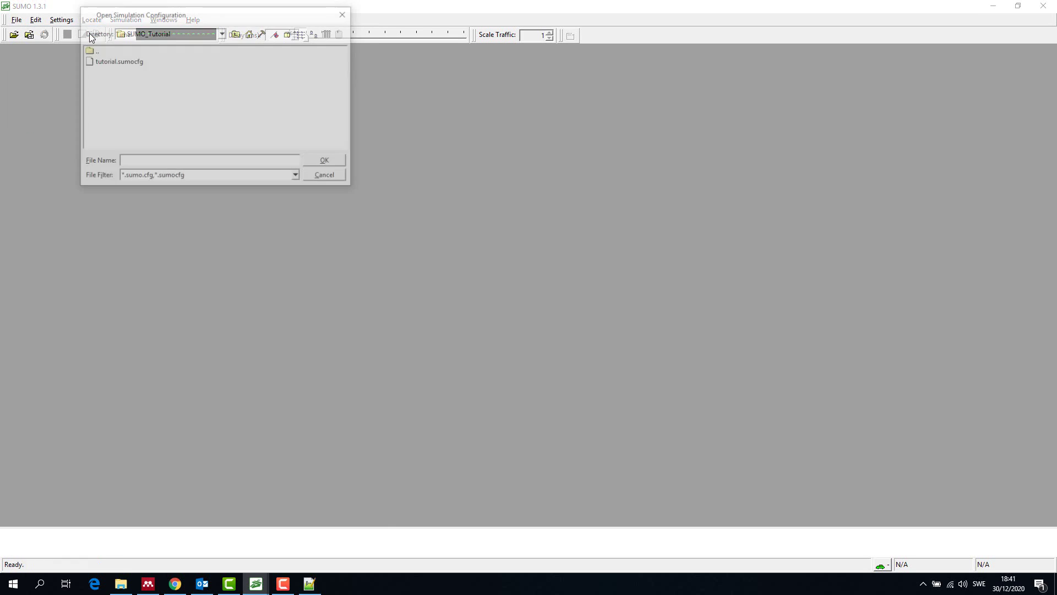
click(123, 64)
click(330, 163)
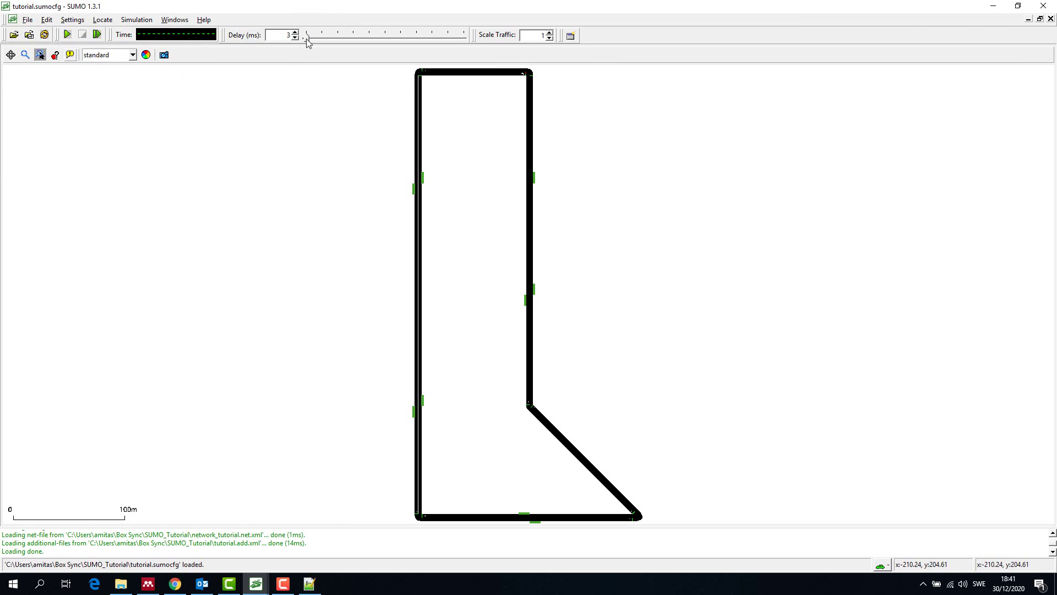
Set the simulation delay to 294 ms and start the run
drag(306, 38, 352, 38)
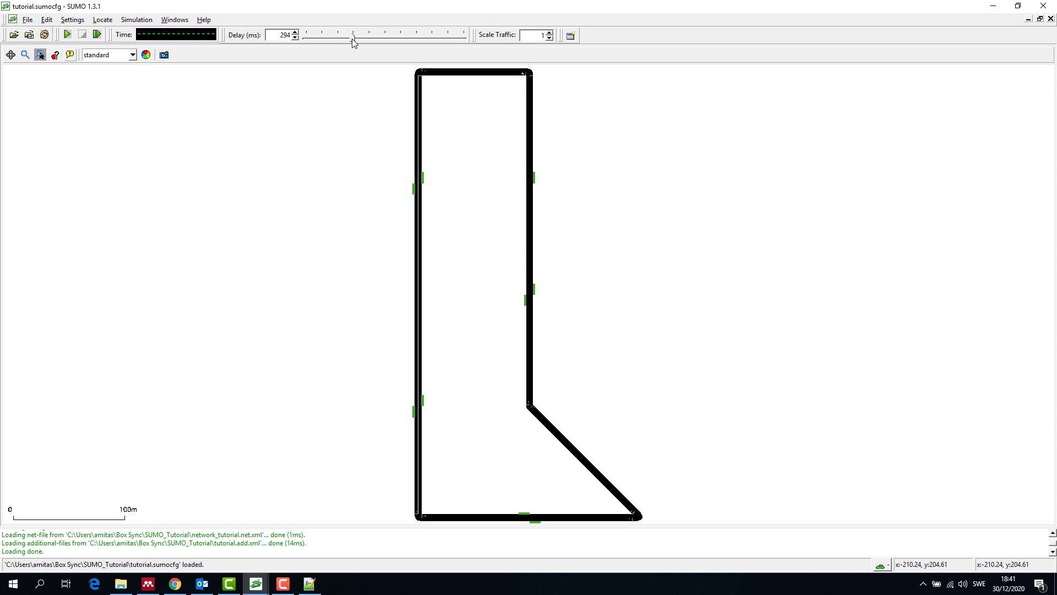
click(68, 35)
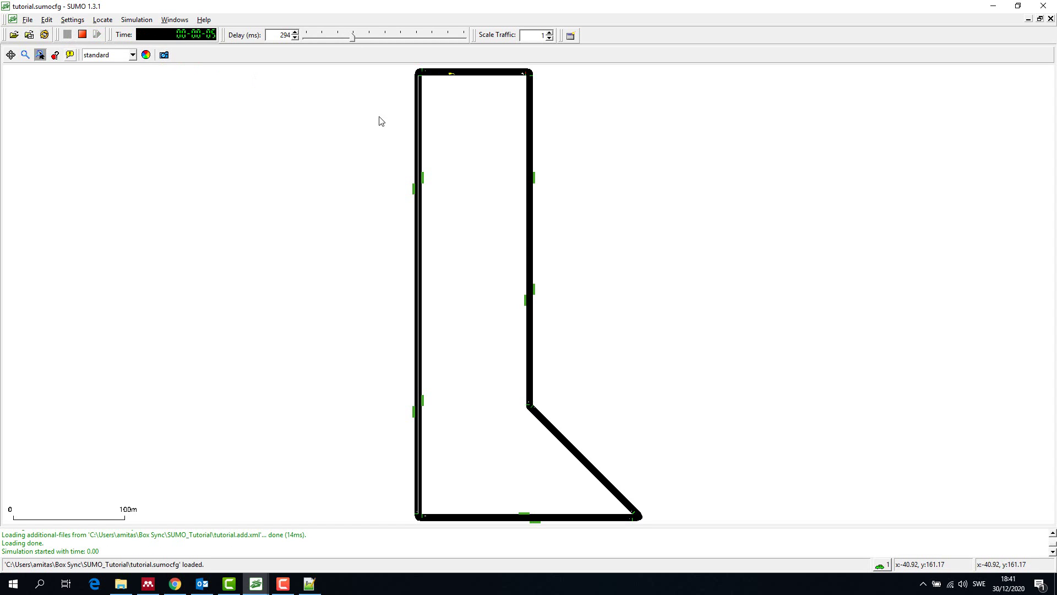
scroll(435, 309, up, 10)
drag(445, 269, 416, 328)
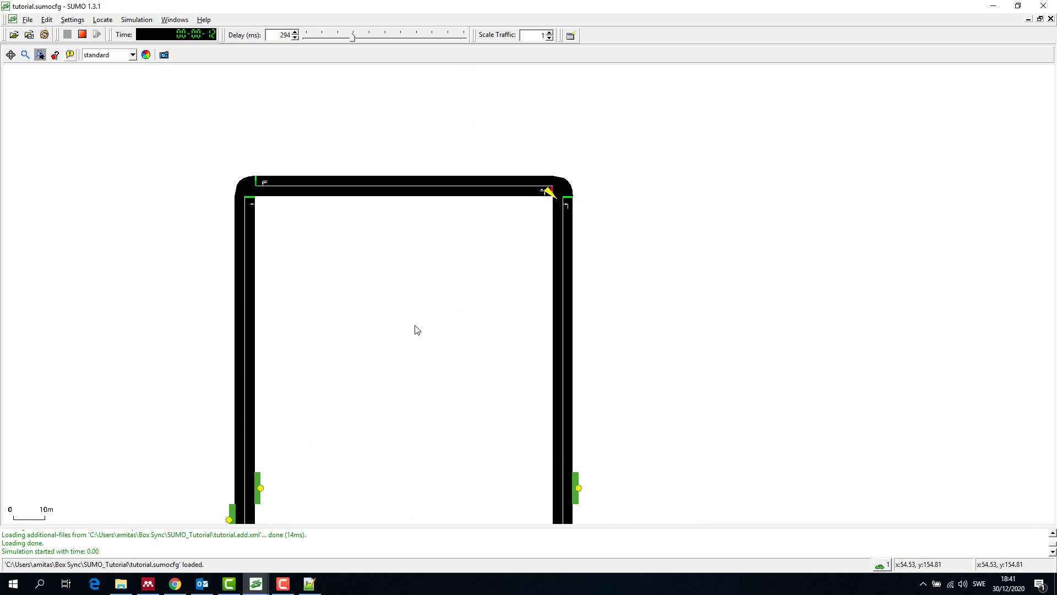
Switch to the real world colour scheme and follow the vehicle along the road
click(132, 55)
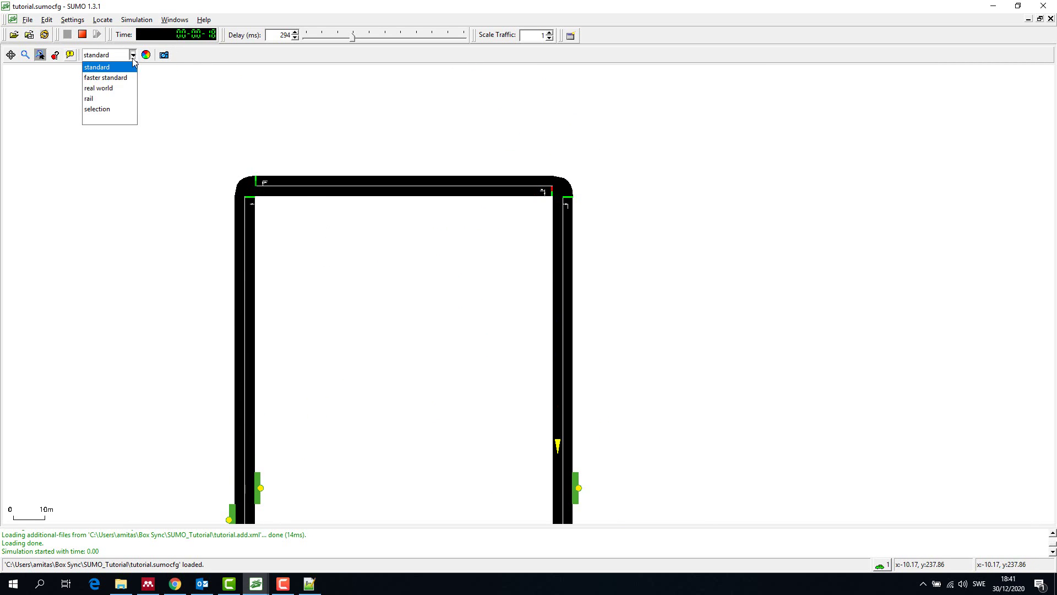
click(102, 87)
scroll(342, 330, down, 1)
drag(386, 358, 406, 167)
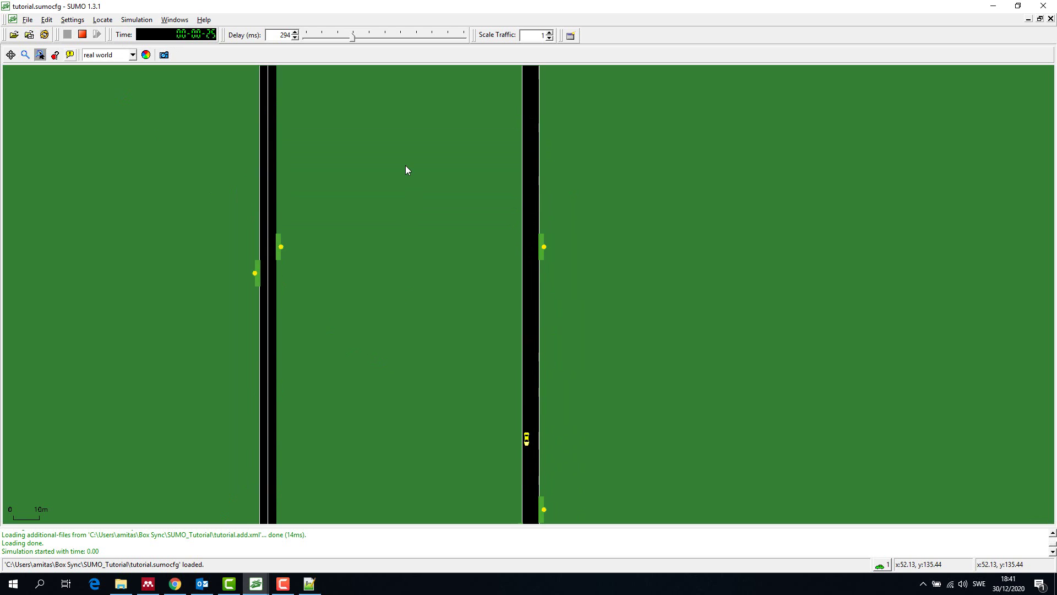
drag(455, 434, 444, 83)
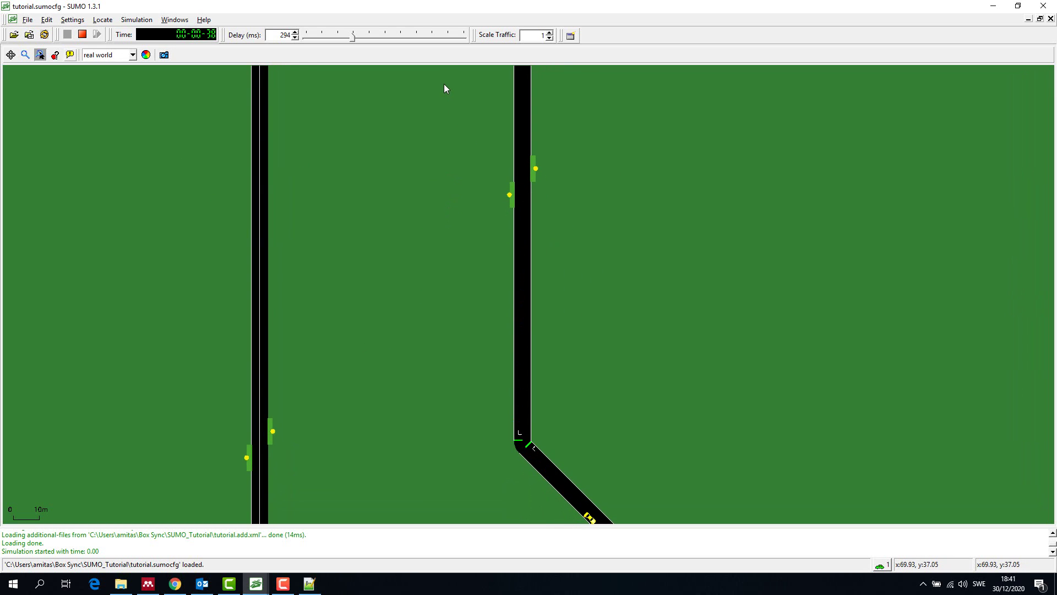
scroll(521, 287, down, 4)
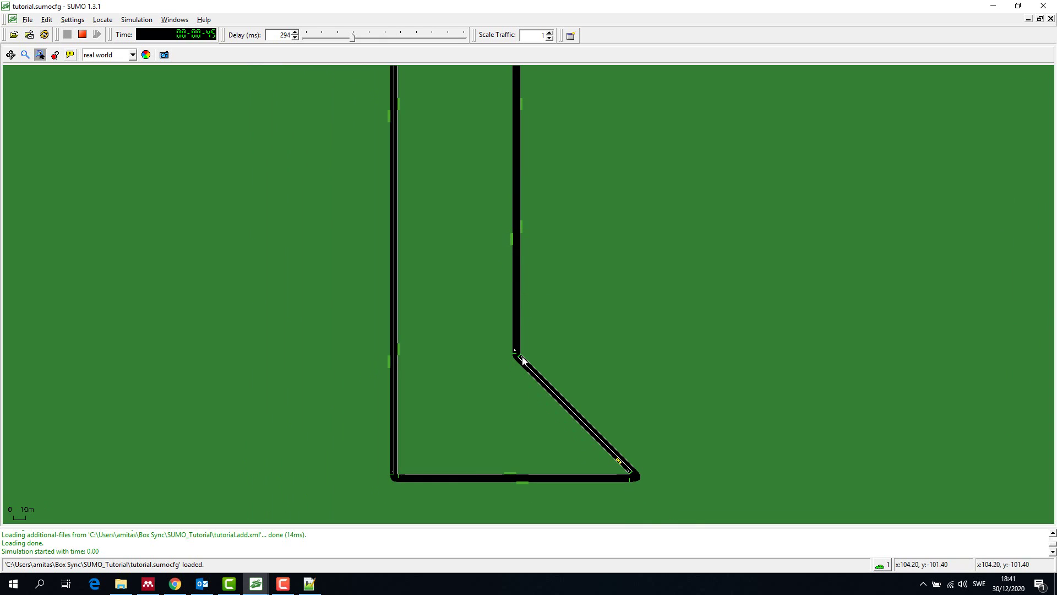
scroll(531, 353, up, 1)
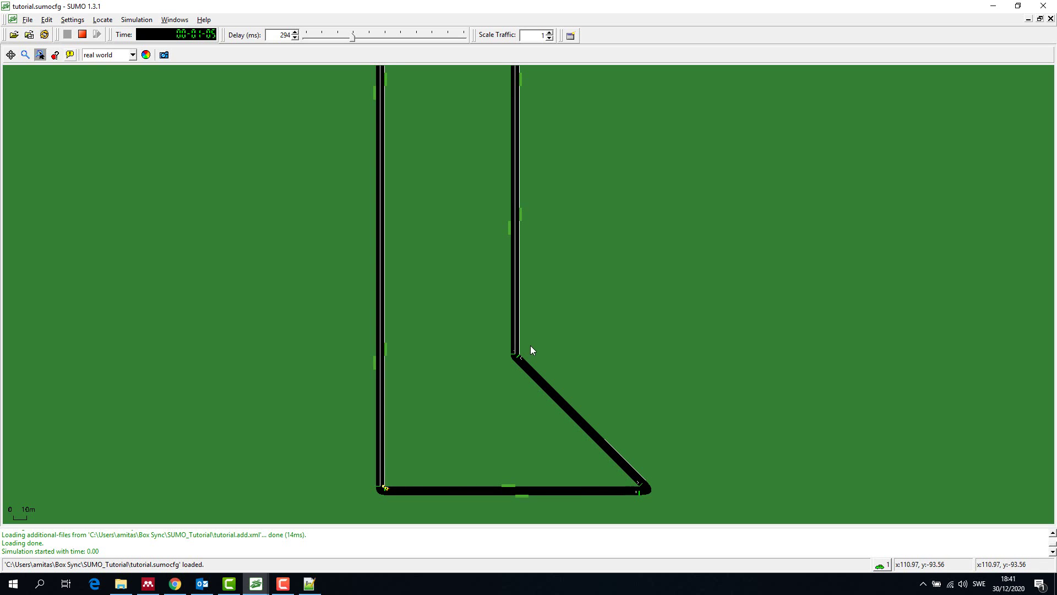
drag(468, 275, 446, 481)
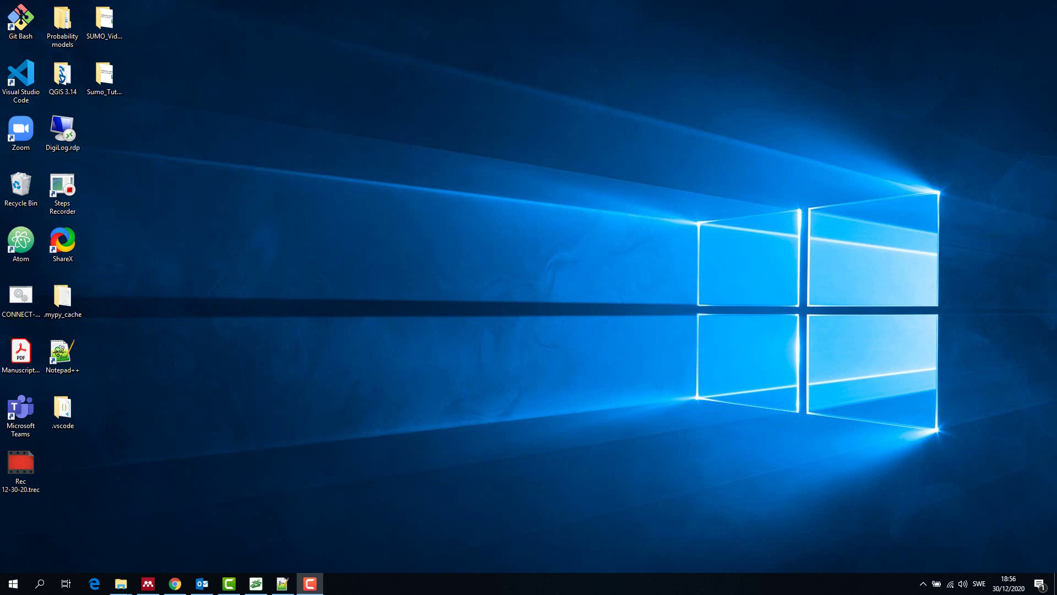
Maximise Notepad++ and review the 30-second stops at busStop_gneE1_0_5 and busStop_gneE3_0_7
click(282, 585)
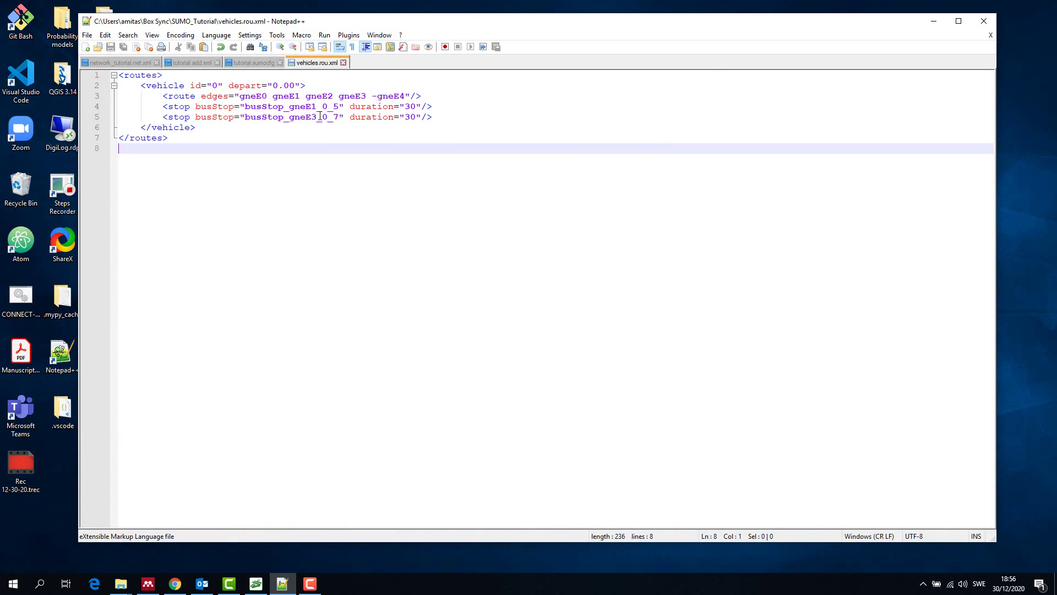
click(958, 21)
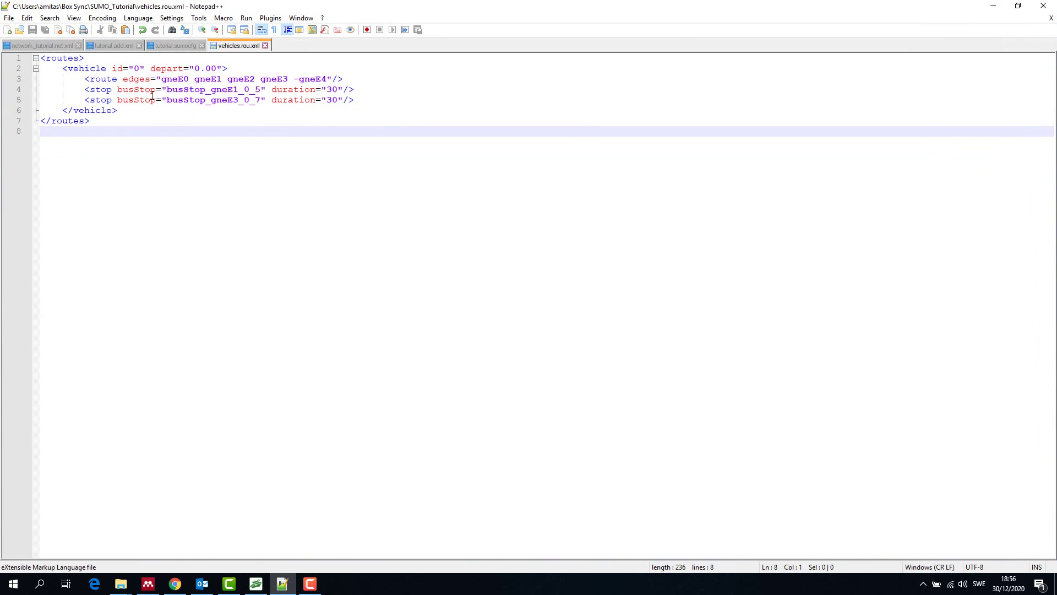
drag(88, 88, 363, 102)
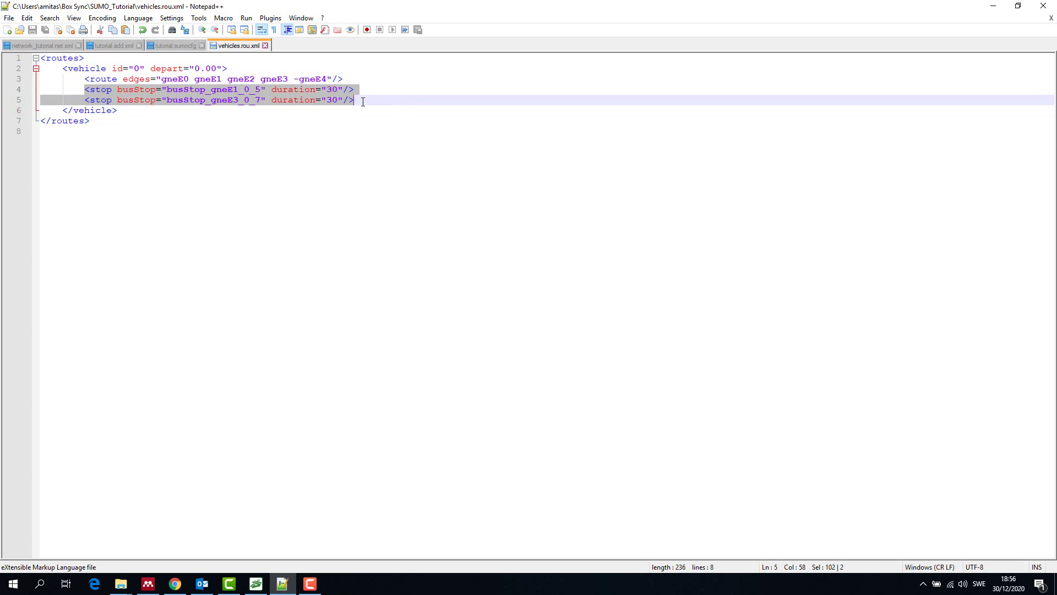
click(176, 91)
drag(167, 91, 261, 90)
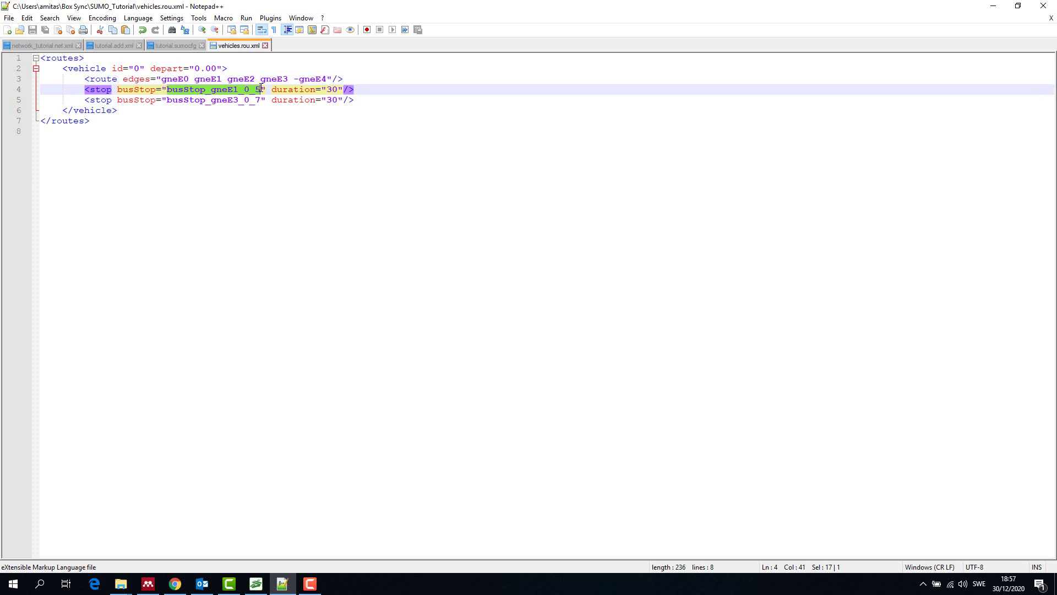
drag(168, 101, 262, 101)
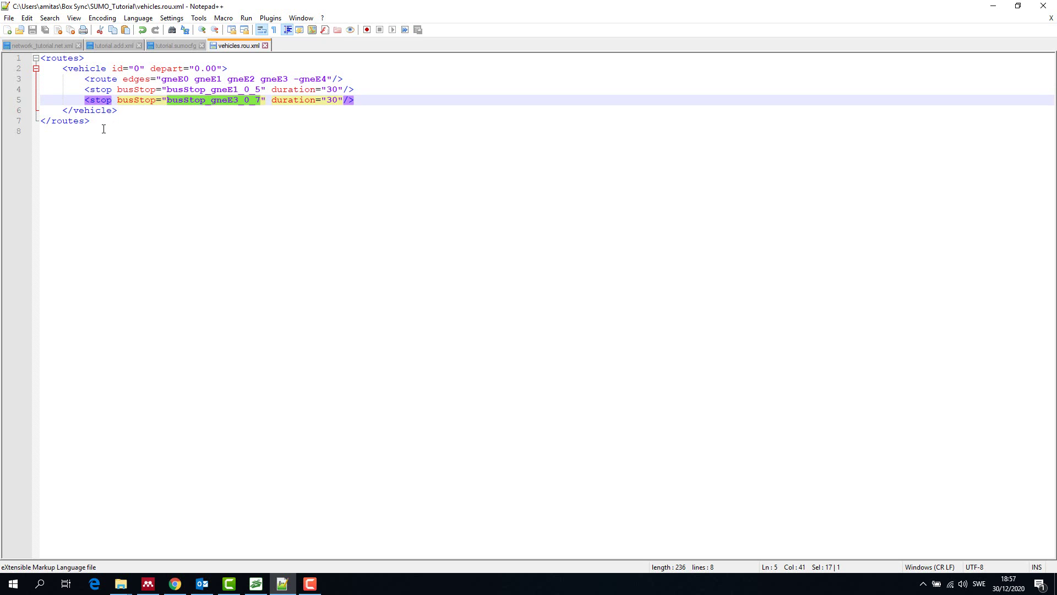
drag(104, 129, 36, 59)
click(200, 190)
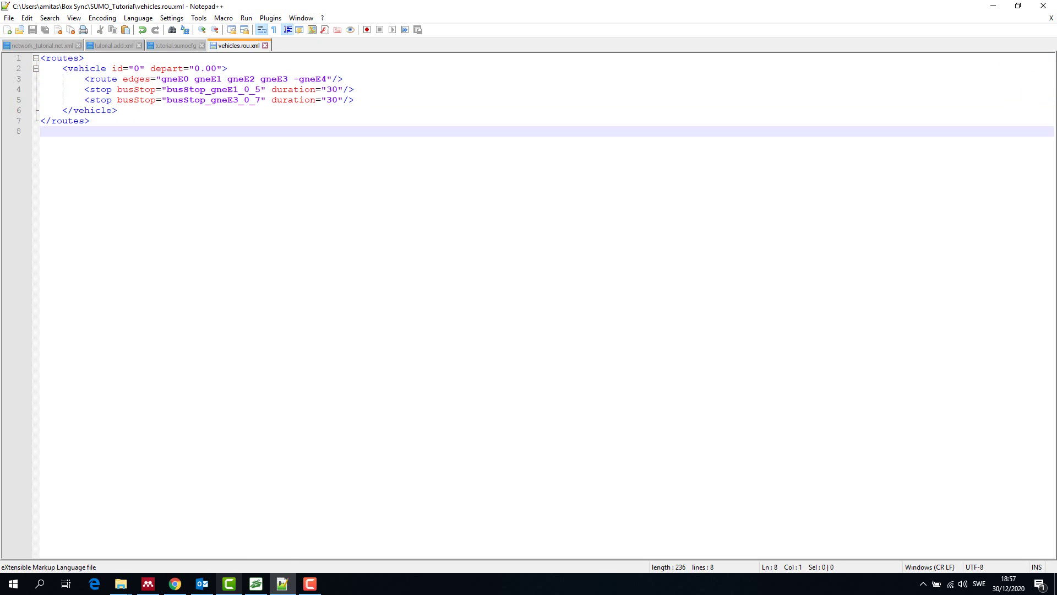
Bring SUMO to the front and rerun the simulation with the bus stops in the route
click(256, 587)
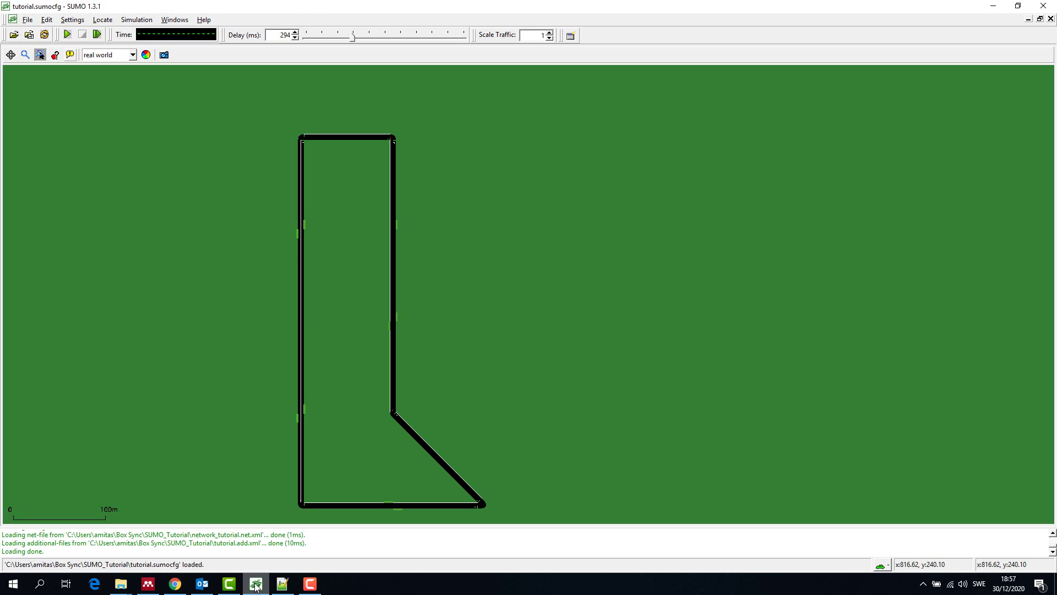
click(68, 35)
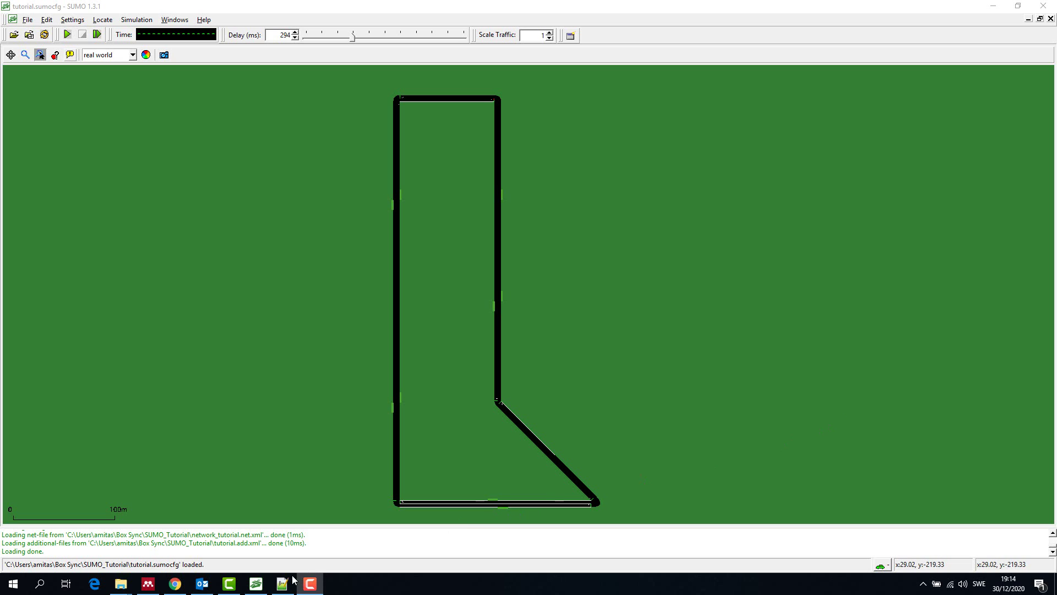
mouse_move(279, 589)
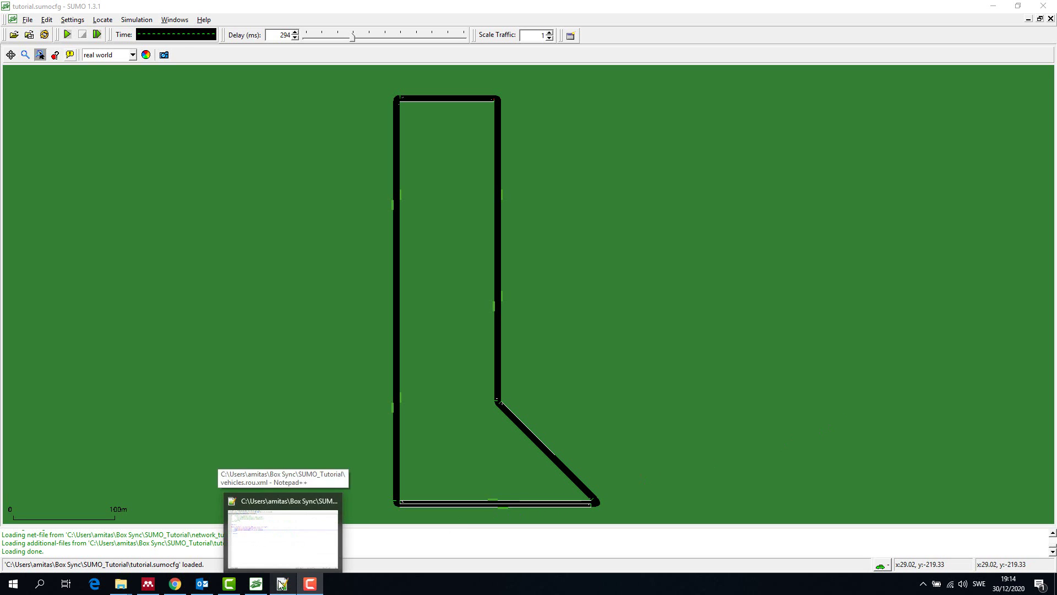
click(283, 550)
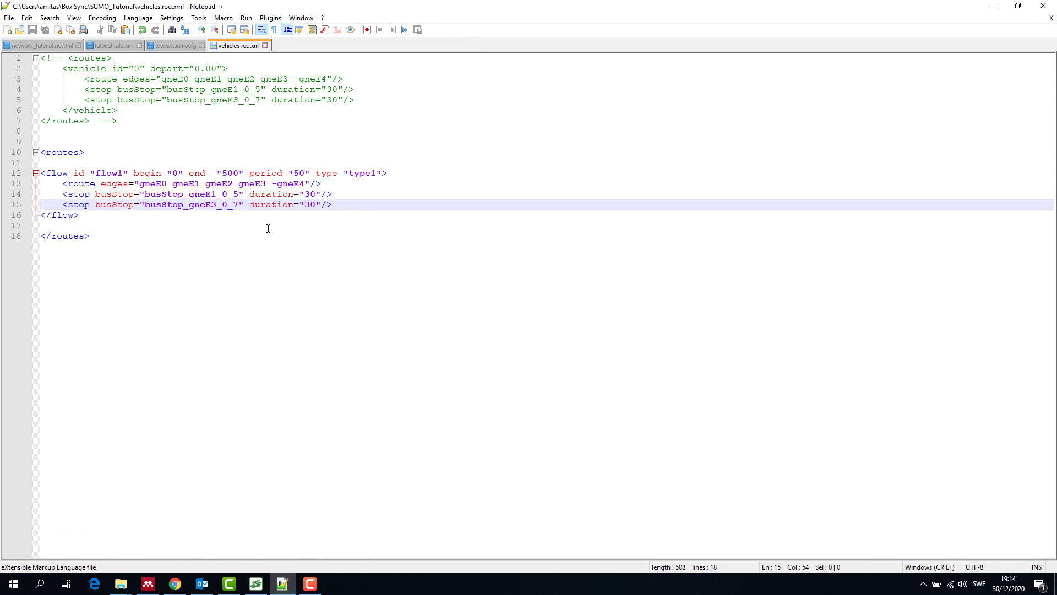
drag(118, 121, 26, 54)
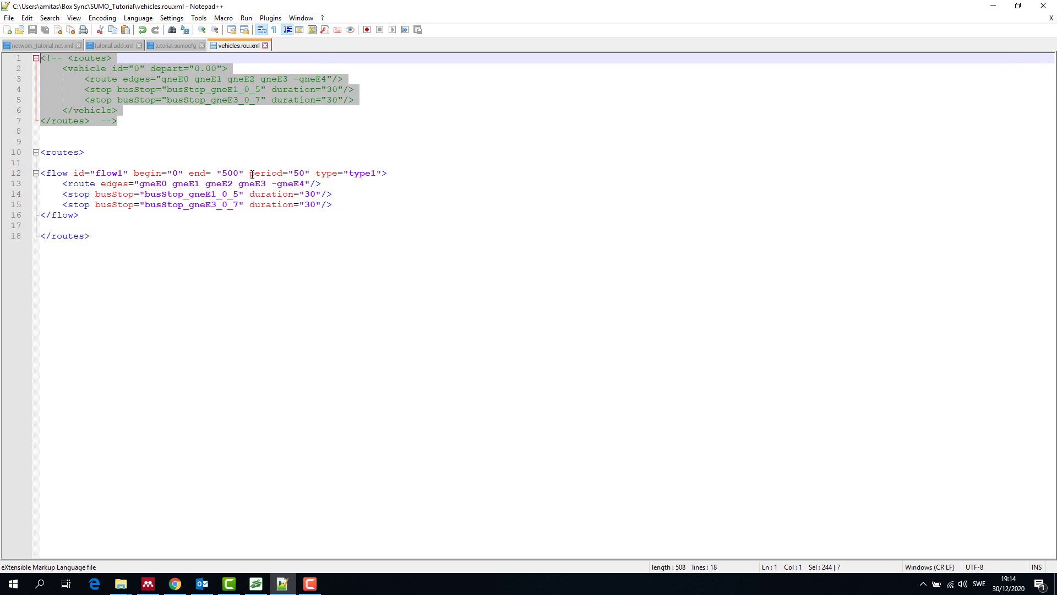
click(169, 127)
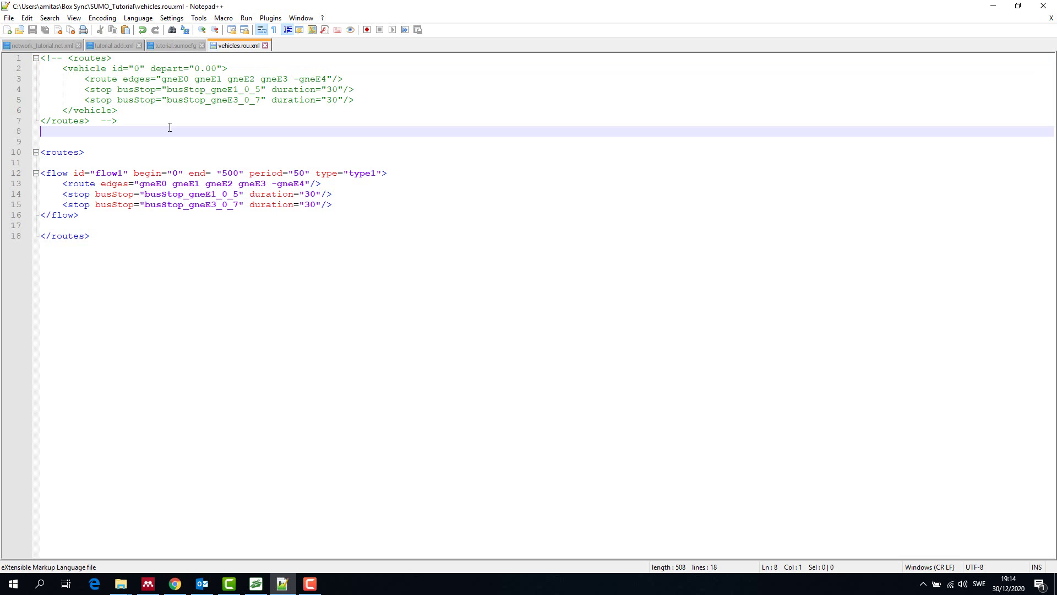
drag(62, 58, 42, 56)
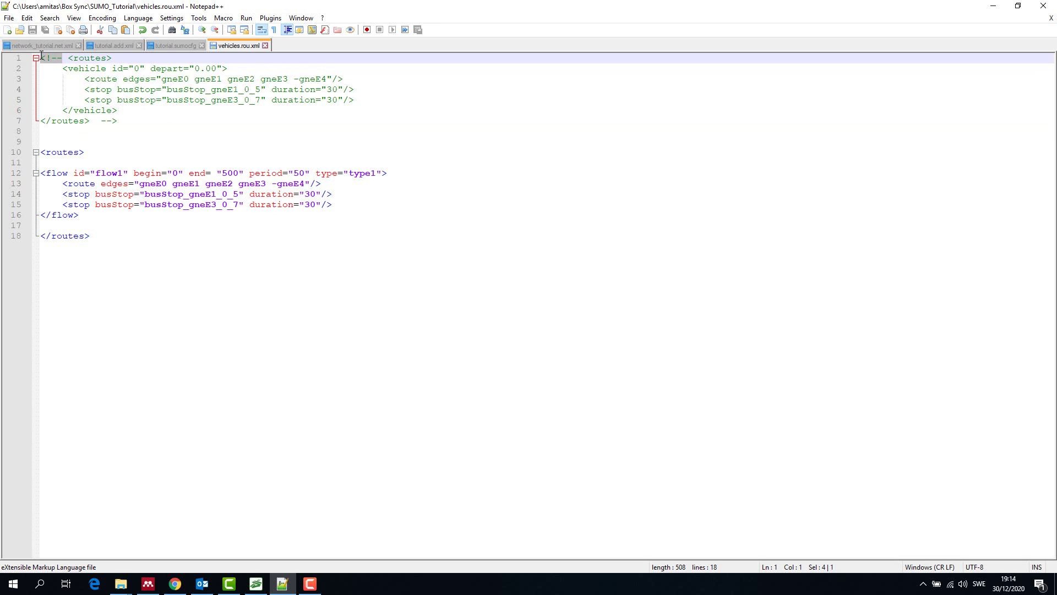
drag(118, 119, 103, 119)
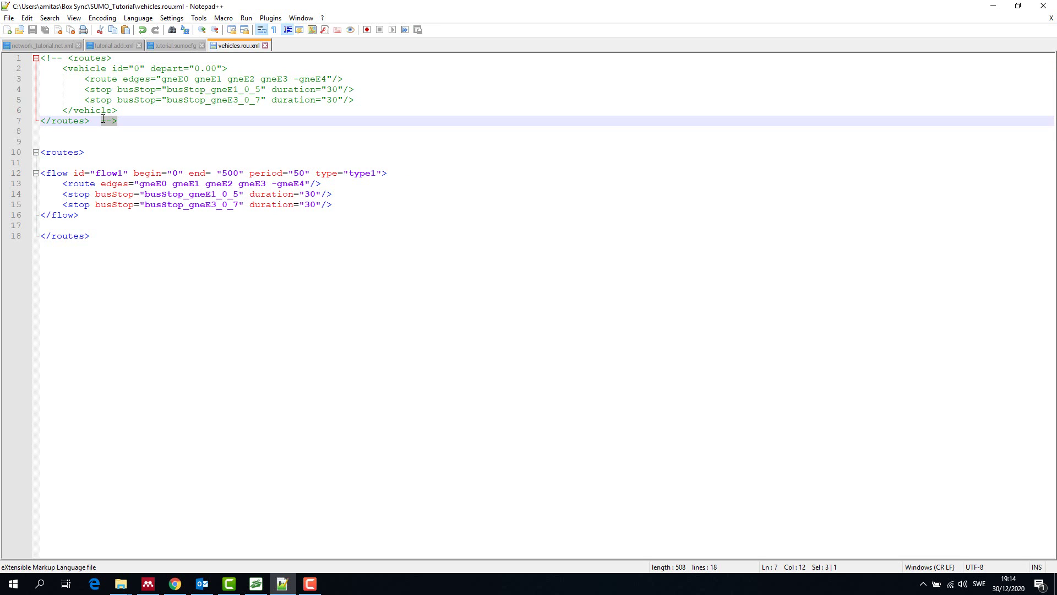
click(437, 309)
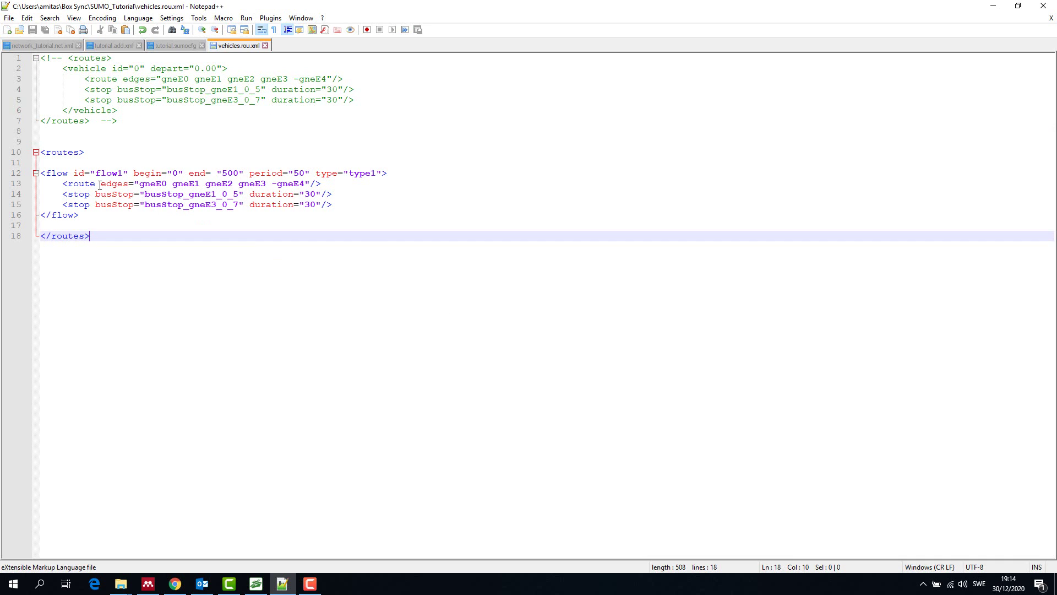
drag(68, 175, 48, 174)
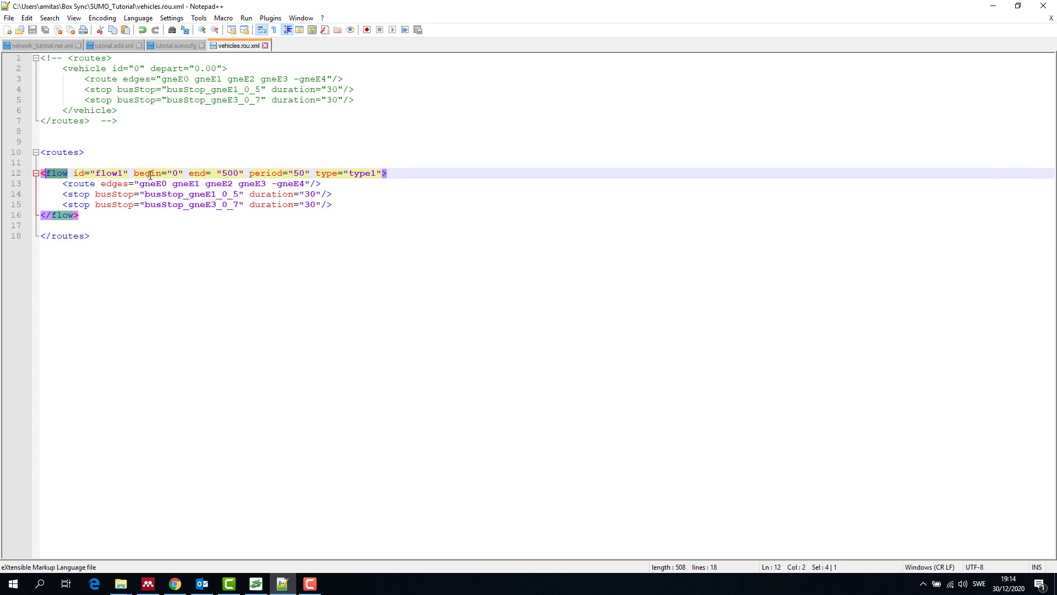
drag(124, 173, 95, 173)
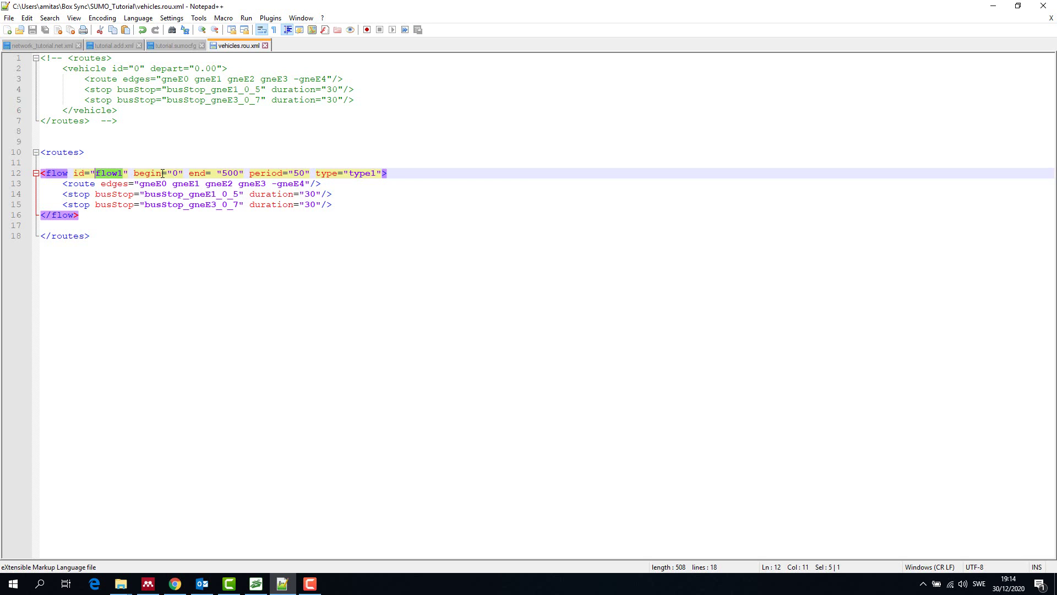
drag(162, 173, 134, 173)
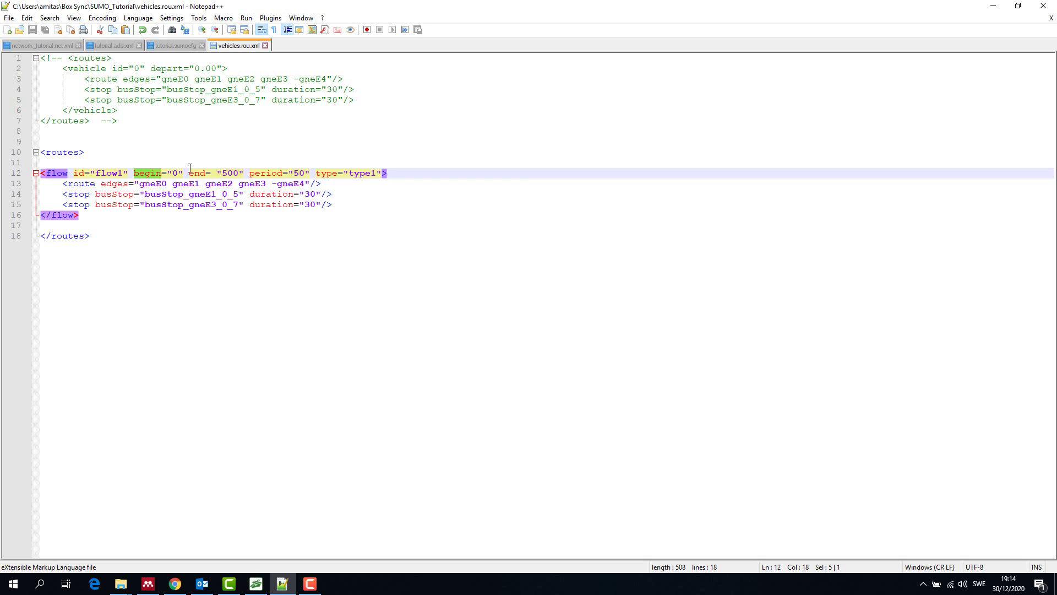
drag(205, 173, 191, 173)
drag(304, 173, 250, 173)
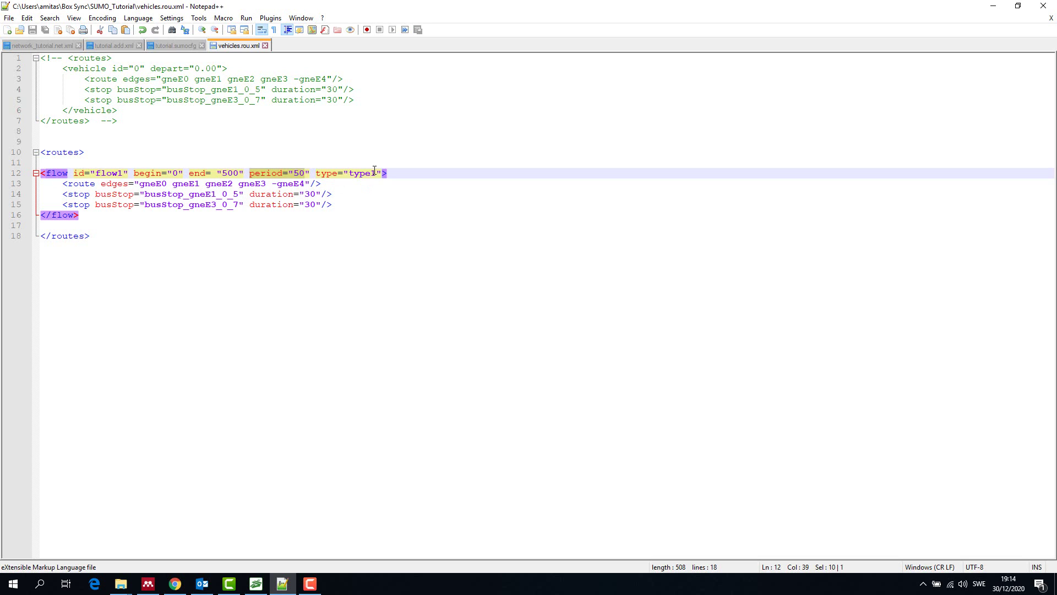
drag(378, 173, 68, 185)
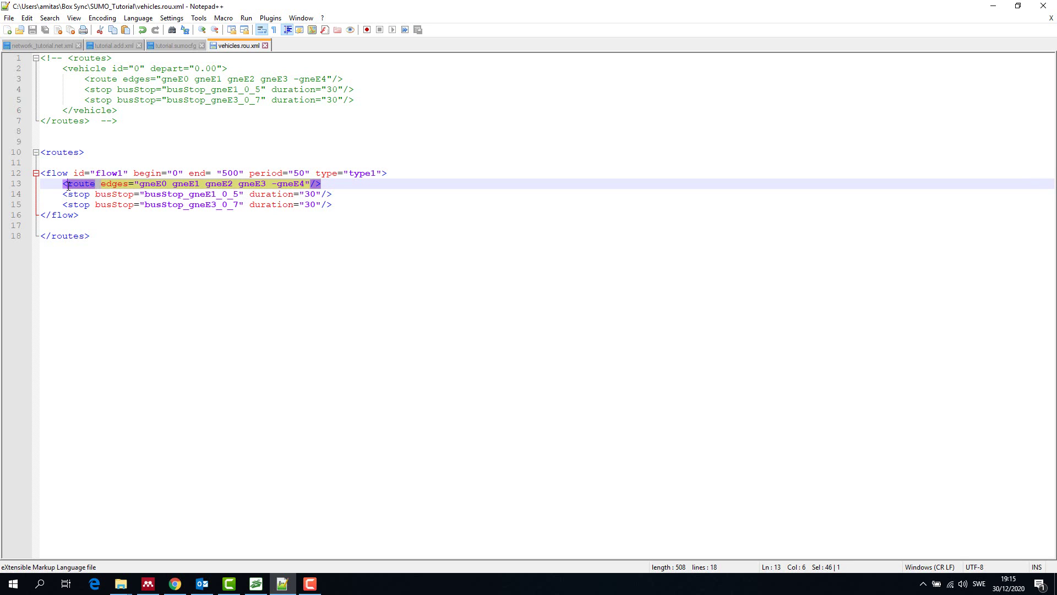
drag(333, 205, 67, 195)
click(360, 174)
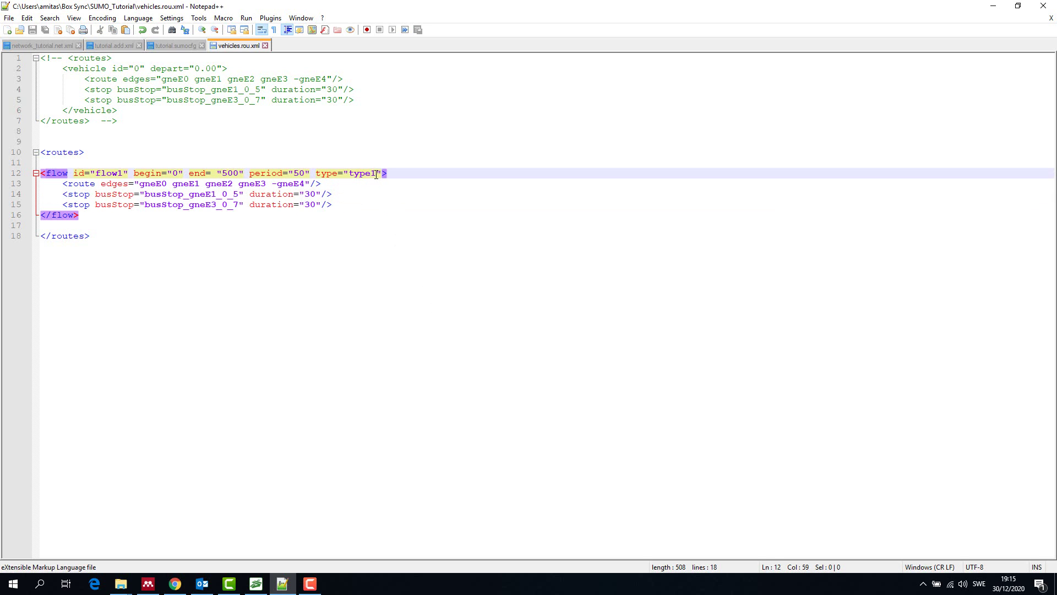
drag(377, 174, 349, 175)
In tutorial.add.xml, review the tram1 and tram2 vTypes' ids, colours, width and probability
click(116, 45)
click(414, 481)
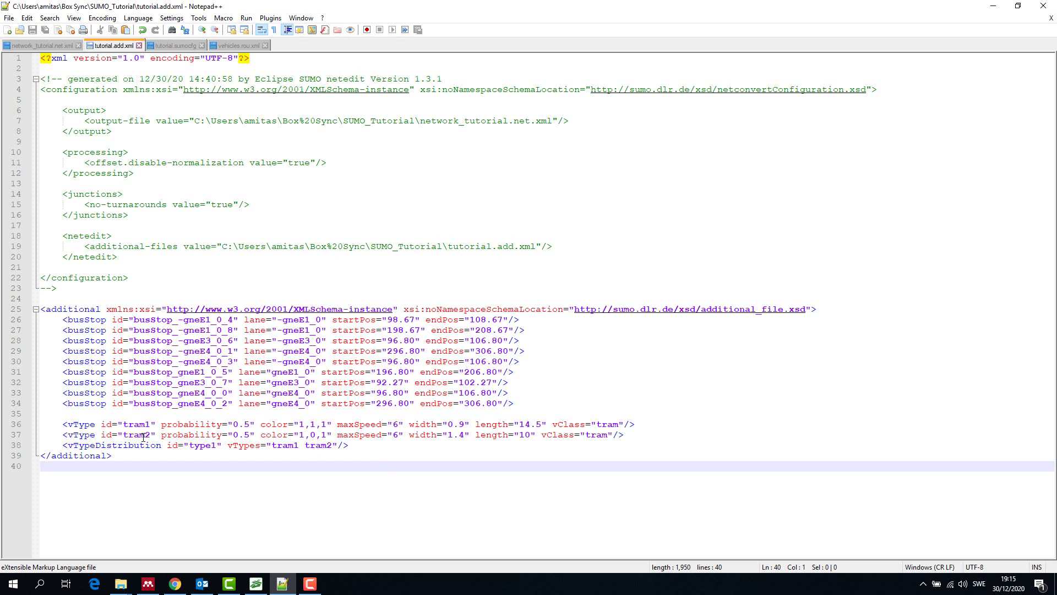
drag(150, 424, 122, 437)
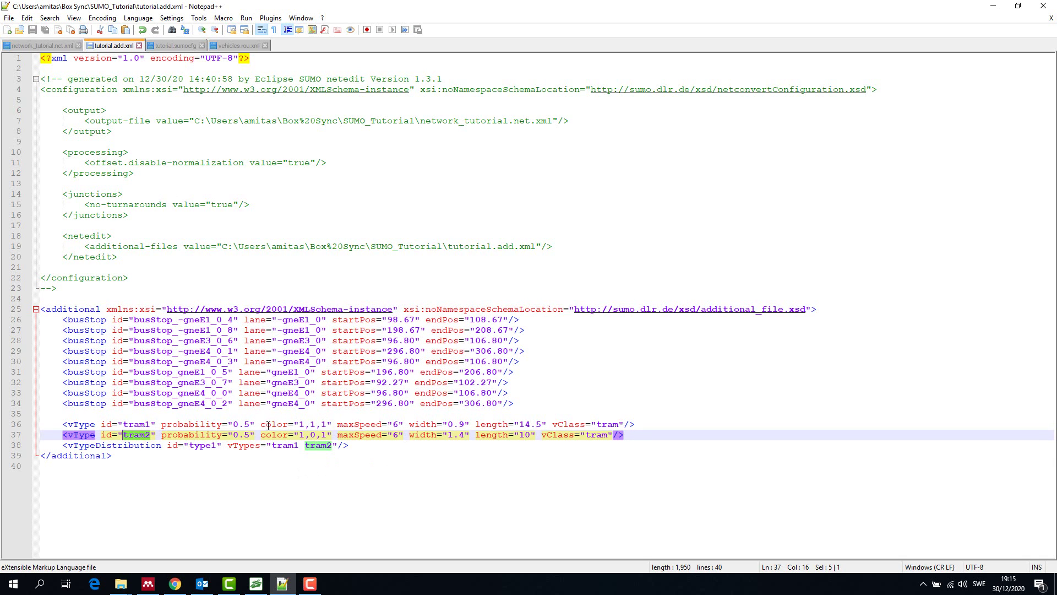
drag(269, 425, 327, 426)
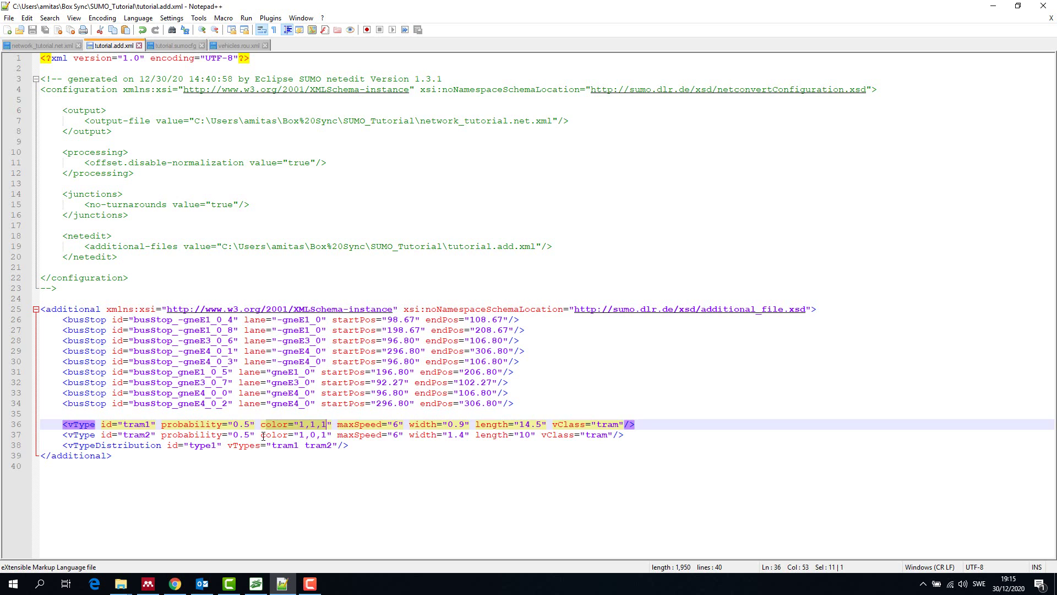
drag(262, 437, 328, 436)
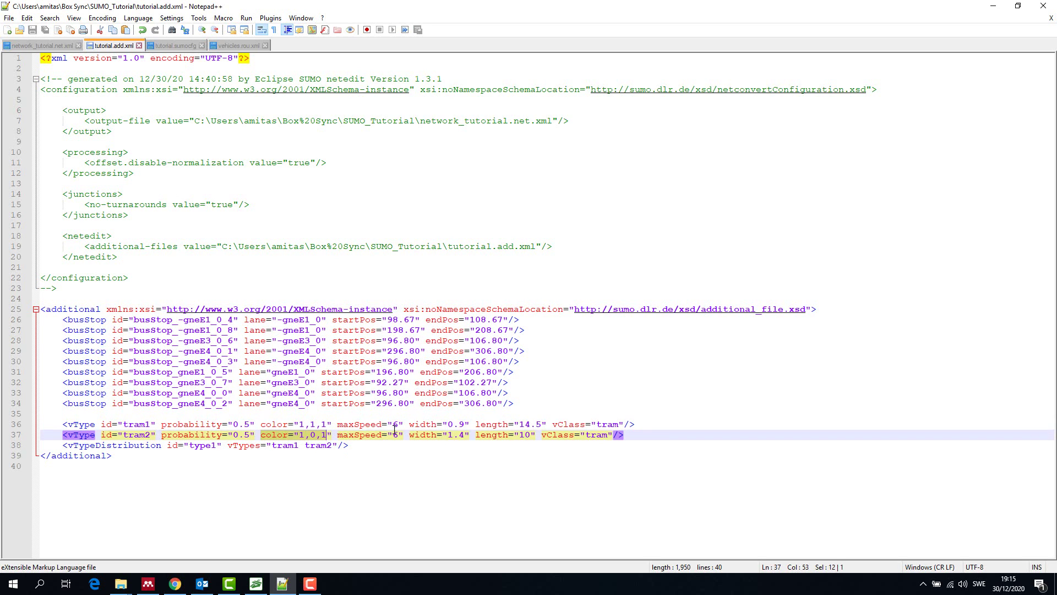
drag(410, 424, 560, 429)
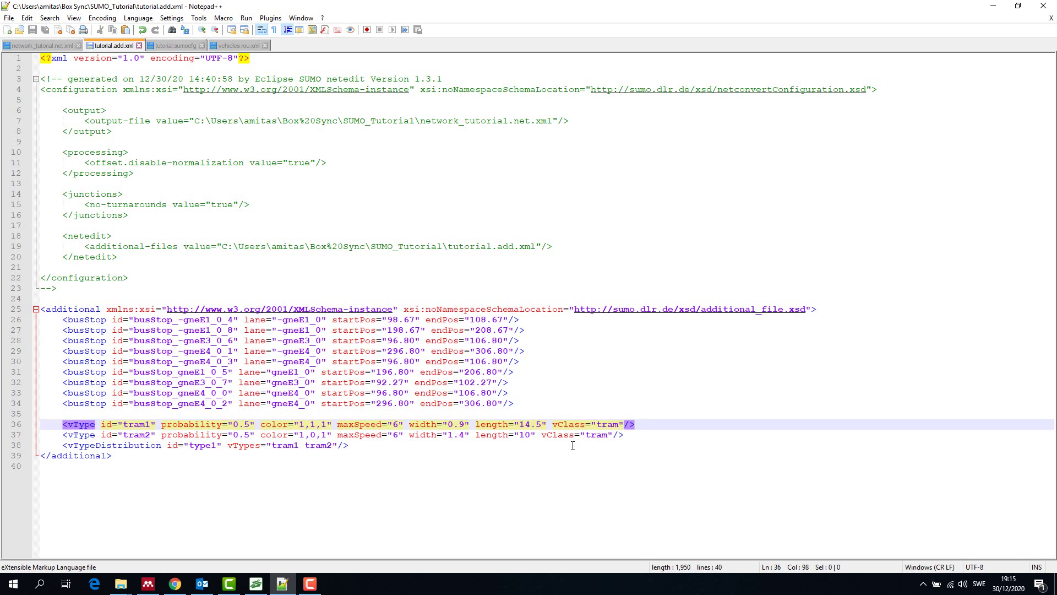
drag(255, 424, 161, 424)
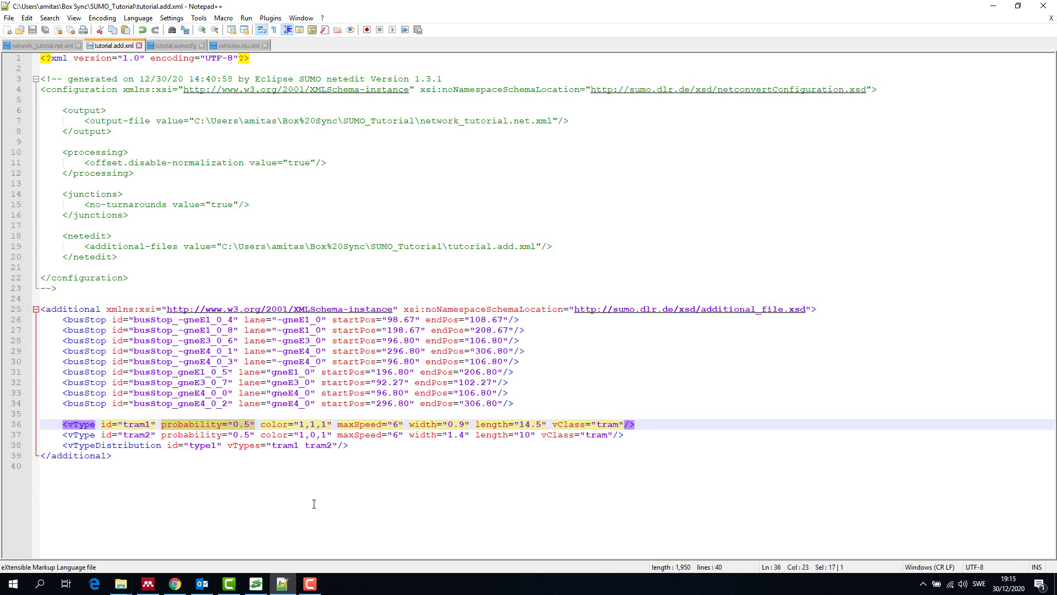
Review the type1 vTypeDistribution of tram1 and tram2, then bring SUMO forward
drag(65, 445, 153, 445)
click(210, 449)
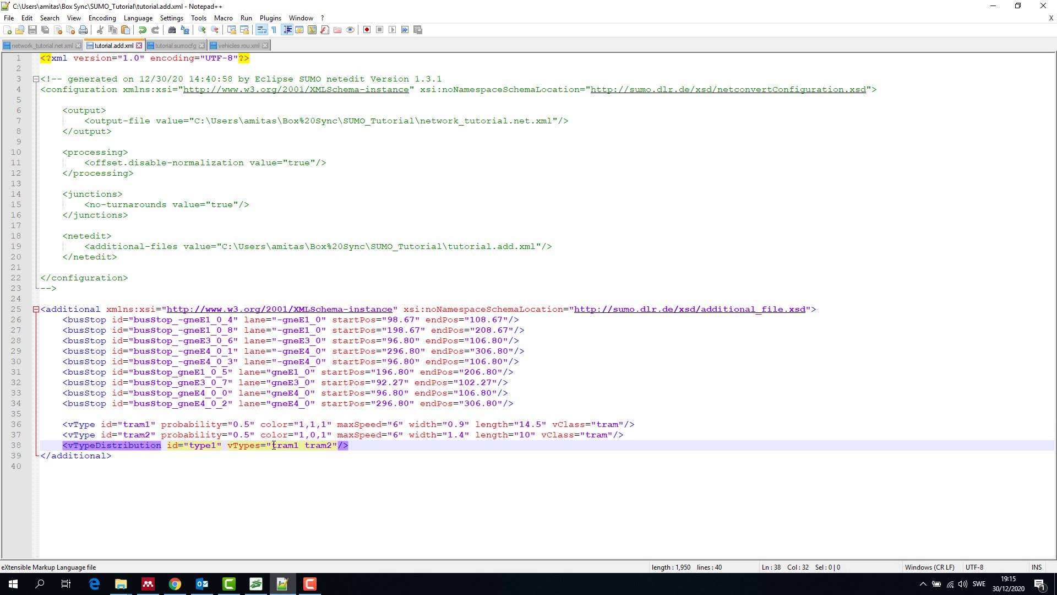
drag(271, 445, 329, 444)
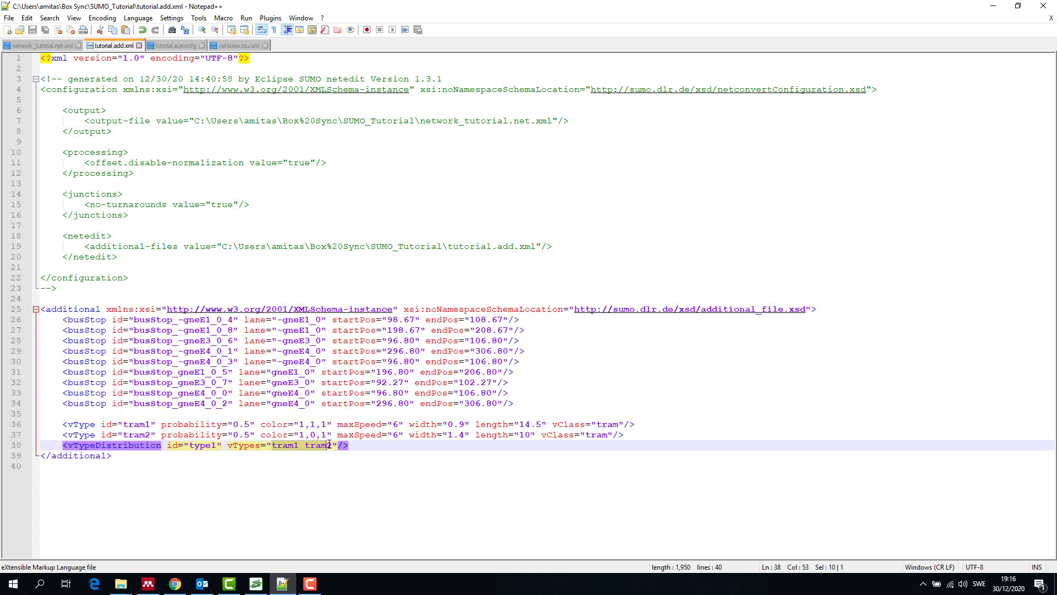
drag(123, 424, 150, 435)
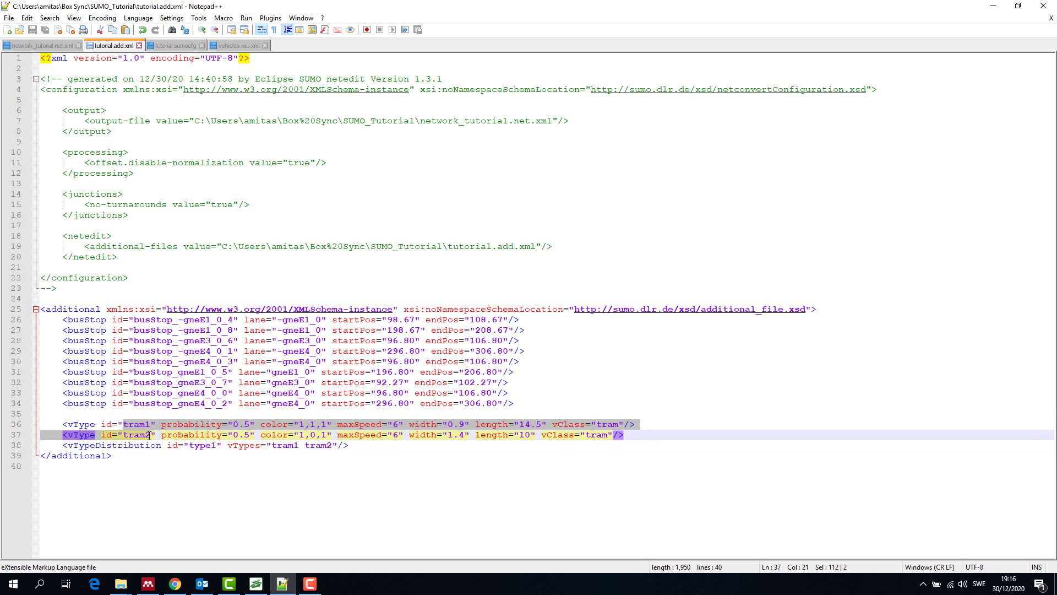
click(211, 501)
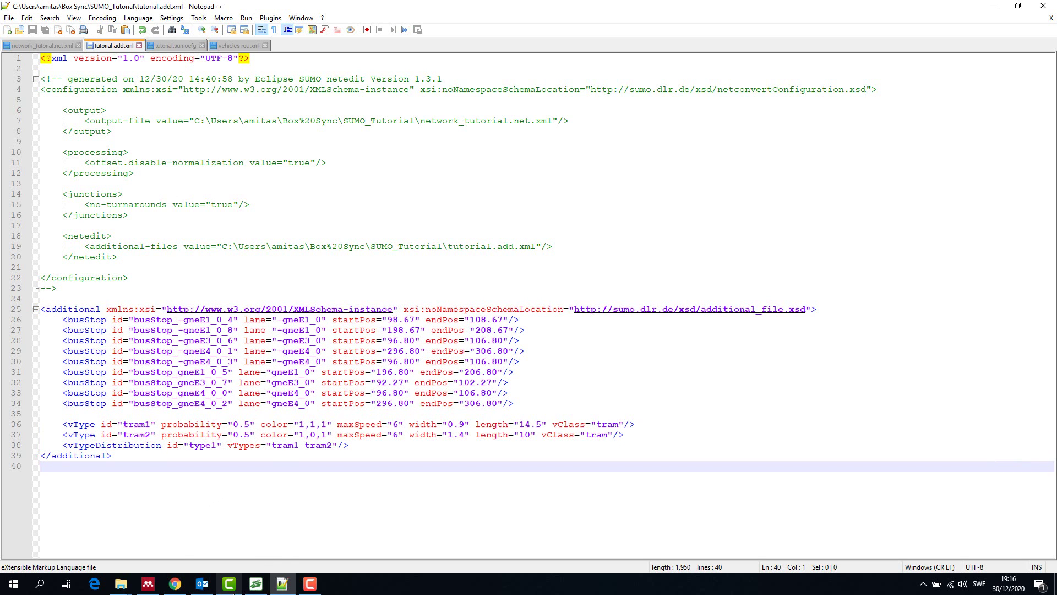
mouse_move(232, 588)
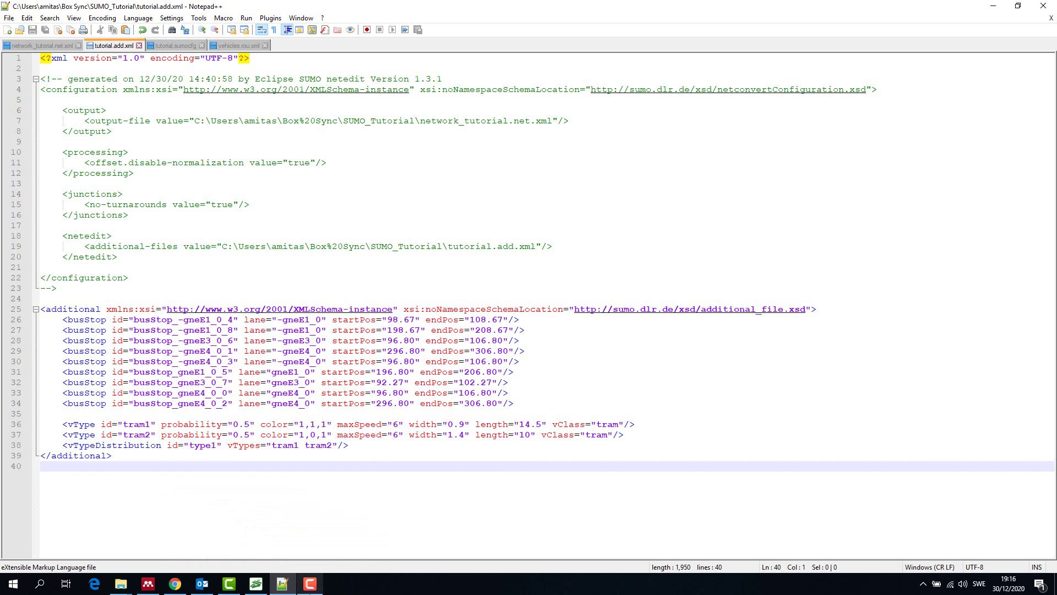
click(255, 584)
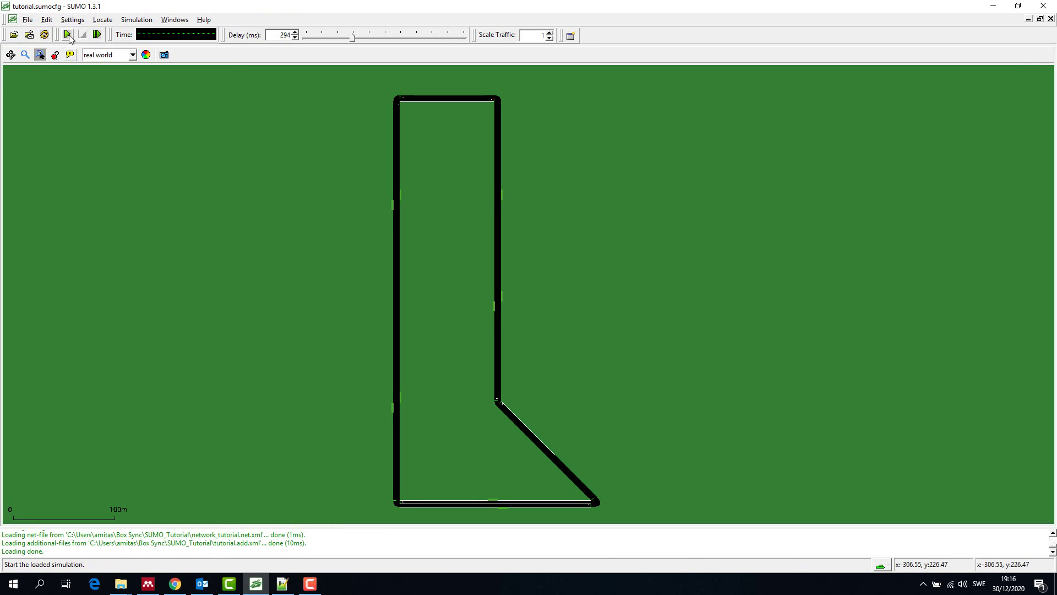
Start the simulation and follow the flow1 trams around the loop and junction
click(68, 34)
scroll(448, 299, up, 4)
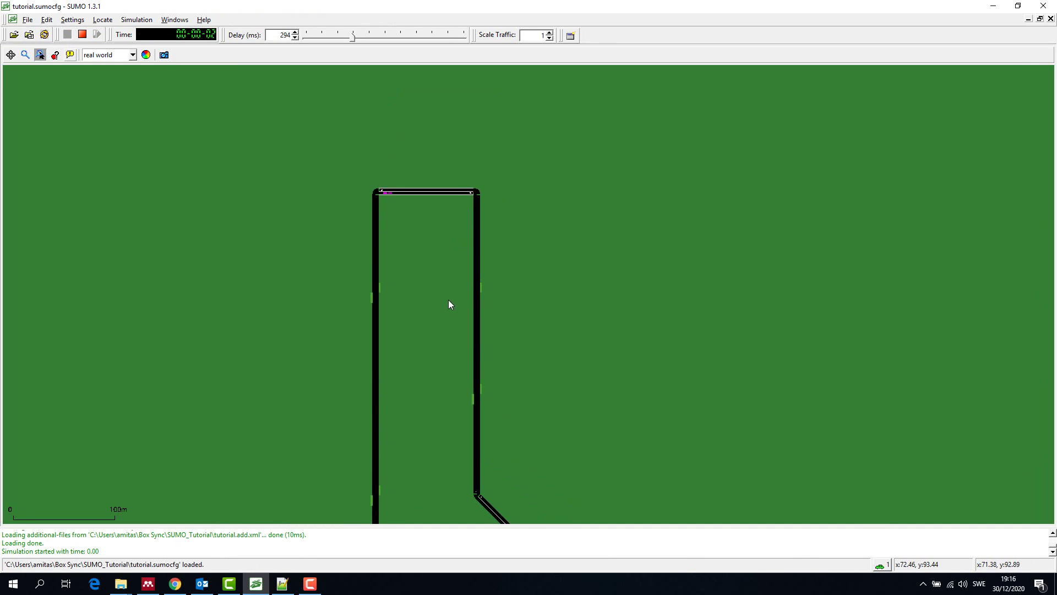
scroll(421, 252, up, 1)
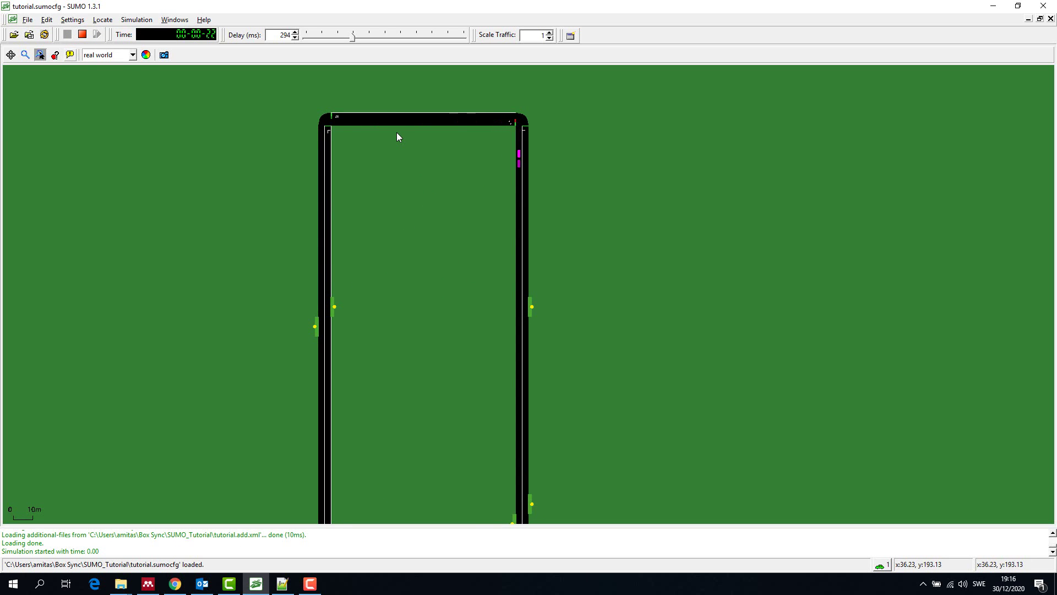
scroll(438, 309, down, 1)
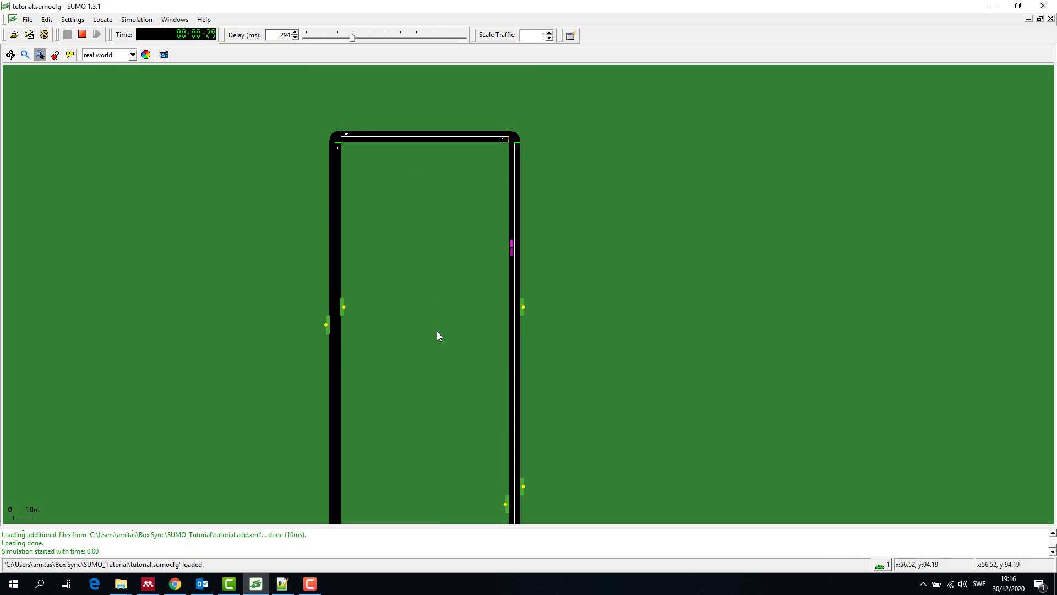
drag(437, 331, 429, 294)
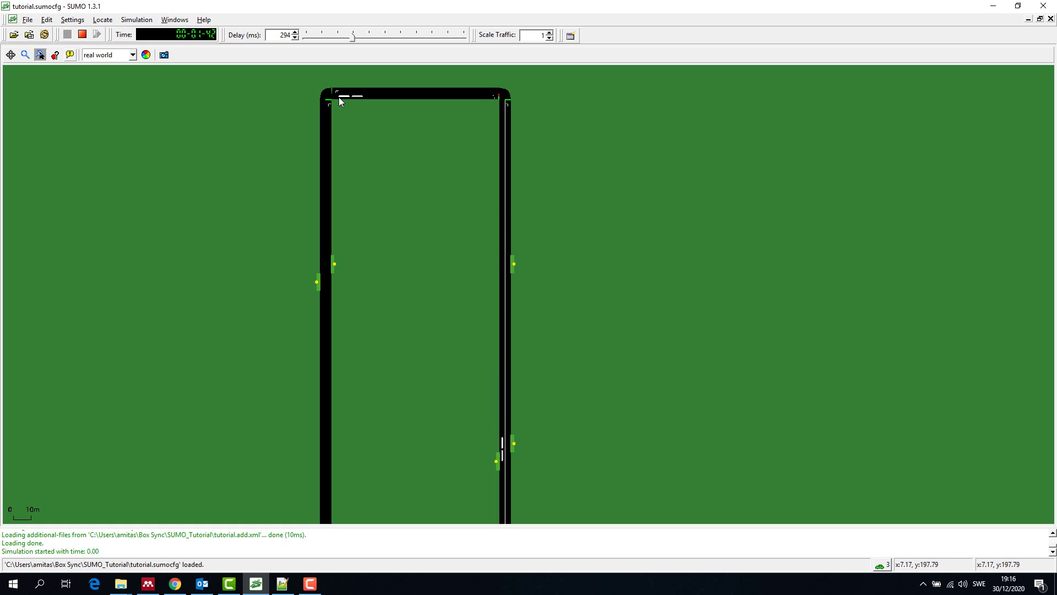
drag(549, 403, 524, 137)
Zoom out and pan along the loop to watch vehicles circulate the whole network
scroll(587, 272, down, 1)
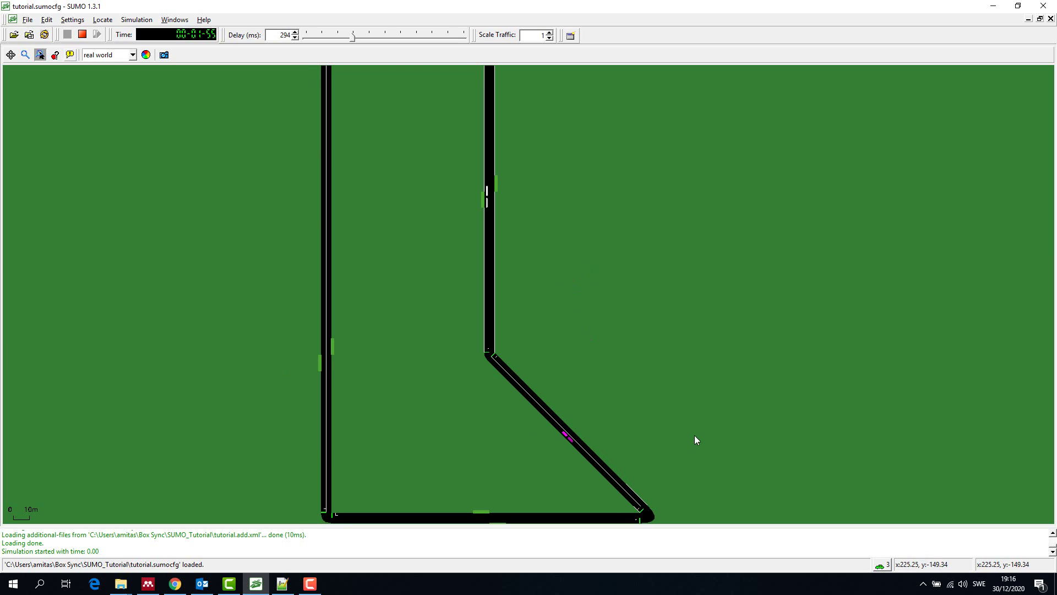
drag(685, 422, 689, 400)
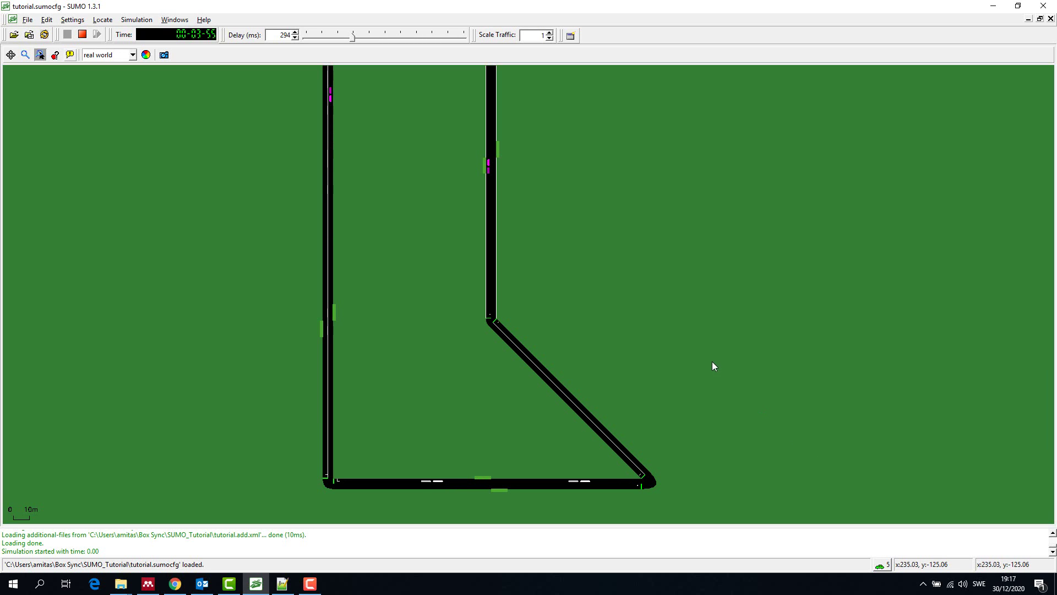
scroll(707, 353, down, 2)
drag(692, 307, 658, 360)
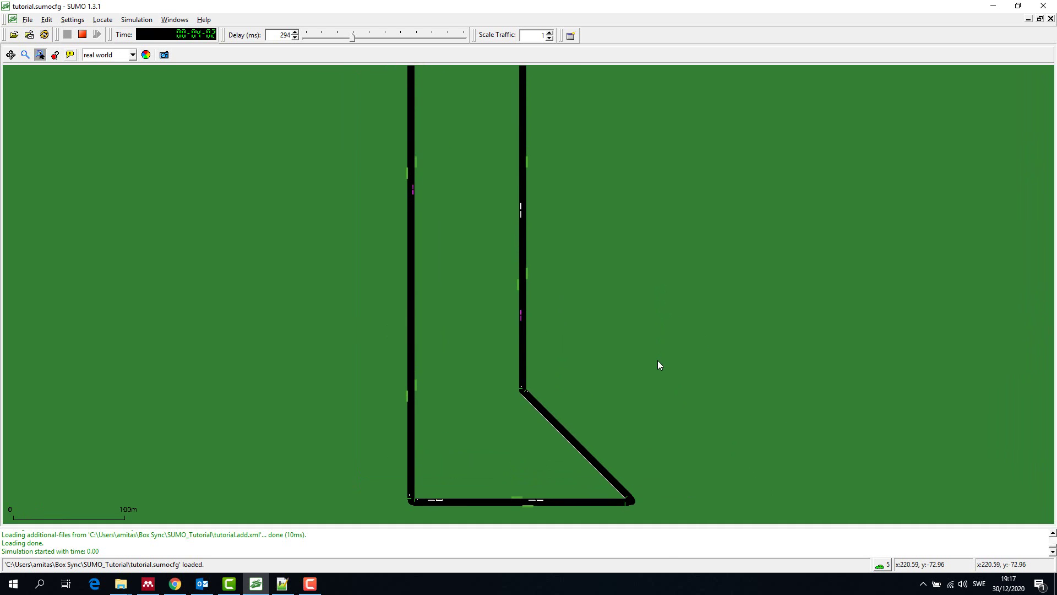
scroll(657, 359, down, 1)
scroll(658, 357, up, 1)
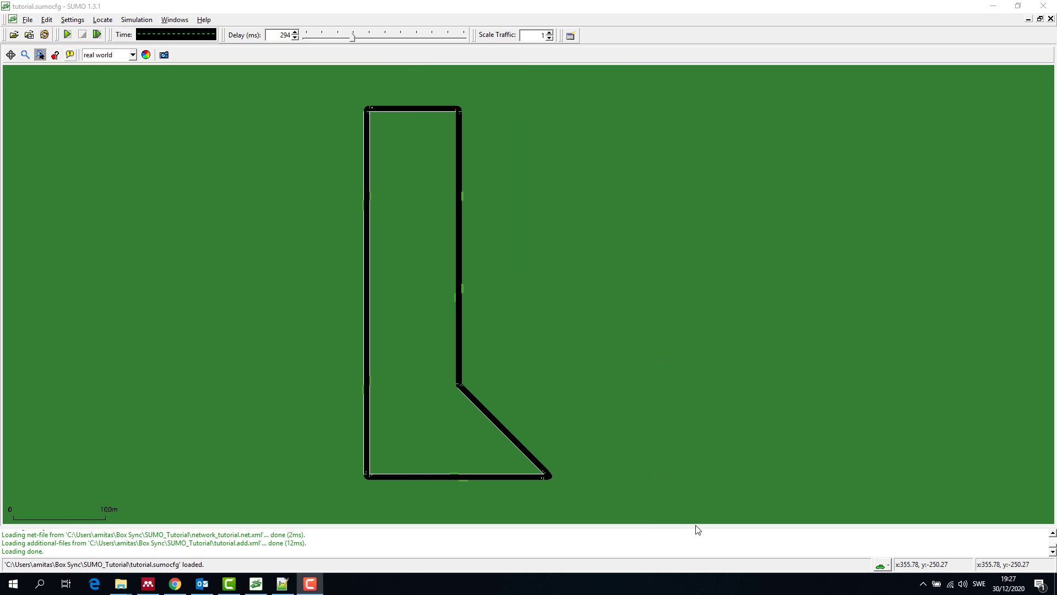
In vehicles.rou.xml, highlight the whole flow2 definition and its flow2 id
click(284, 583)
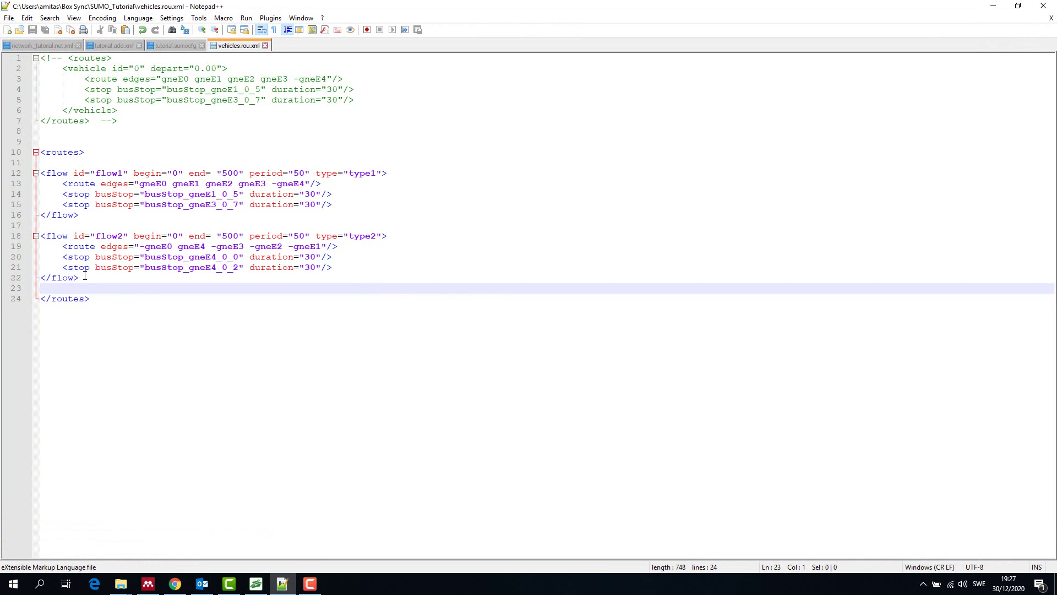
drag(86, 280, 36, 236)
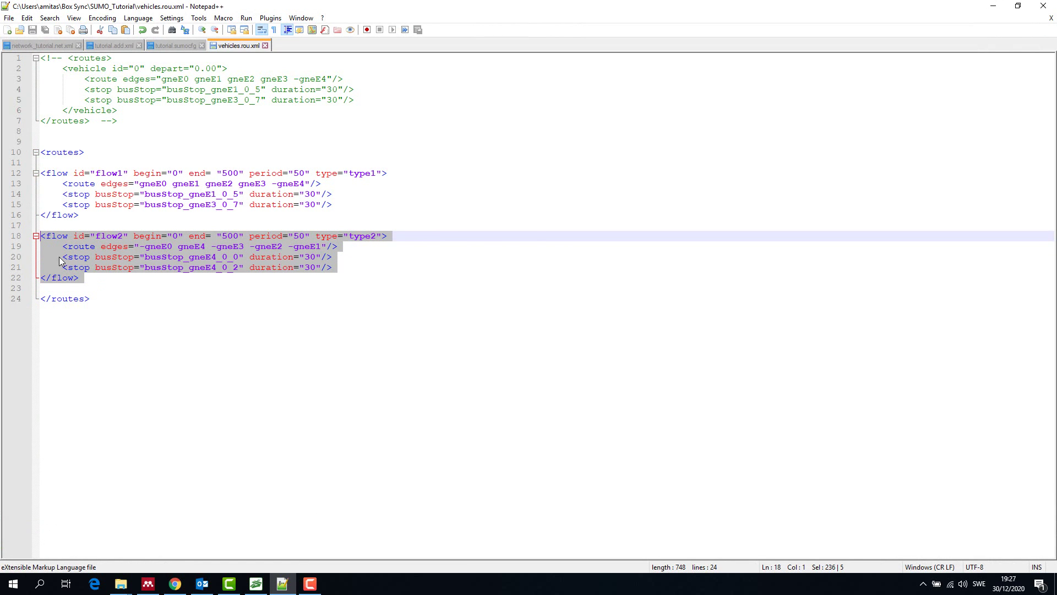
click(114, 234)
drag(122, 235, 349, 237)
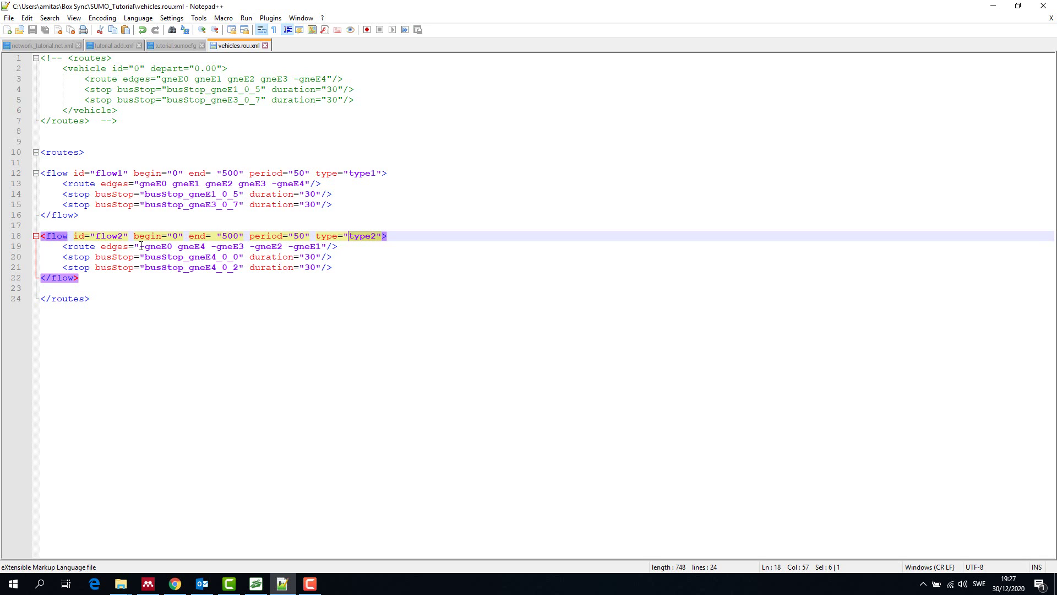
Review flow2's reverse route edges, bus stops busStop_gneE4_0_0 and busStop_gneE4_0_2, and its type2 type
drag(141, 246, 318, 247)
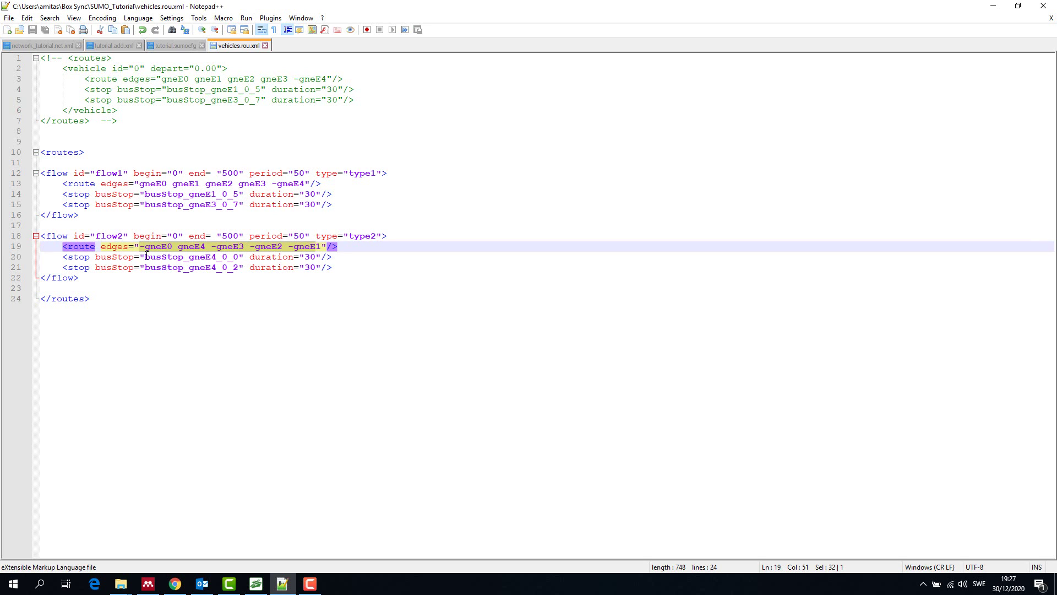
drag(146, 256, 244, 257)
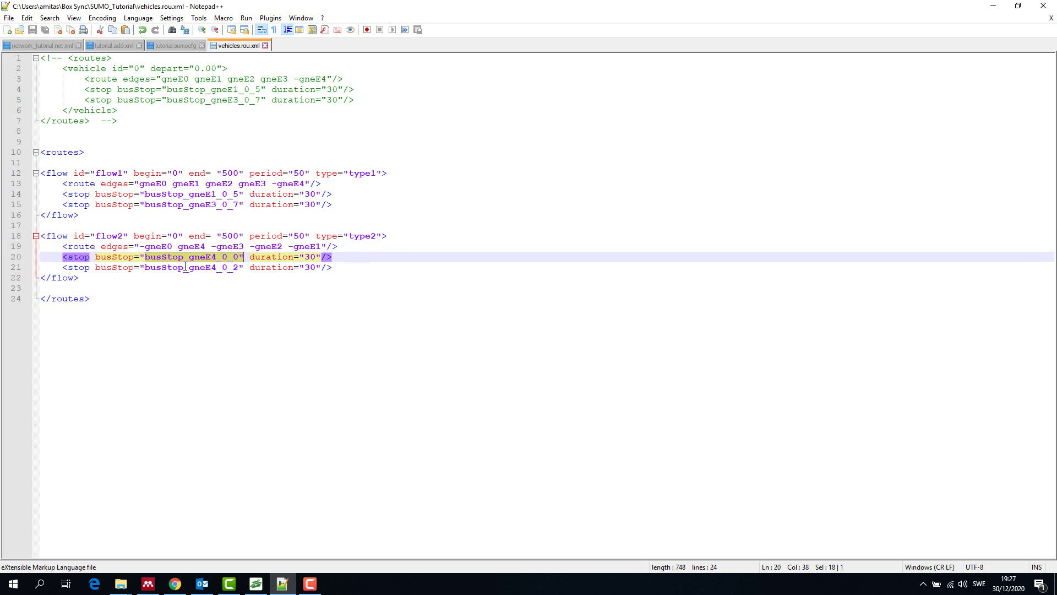
drag(144, 267, 238, 267)
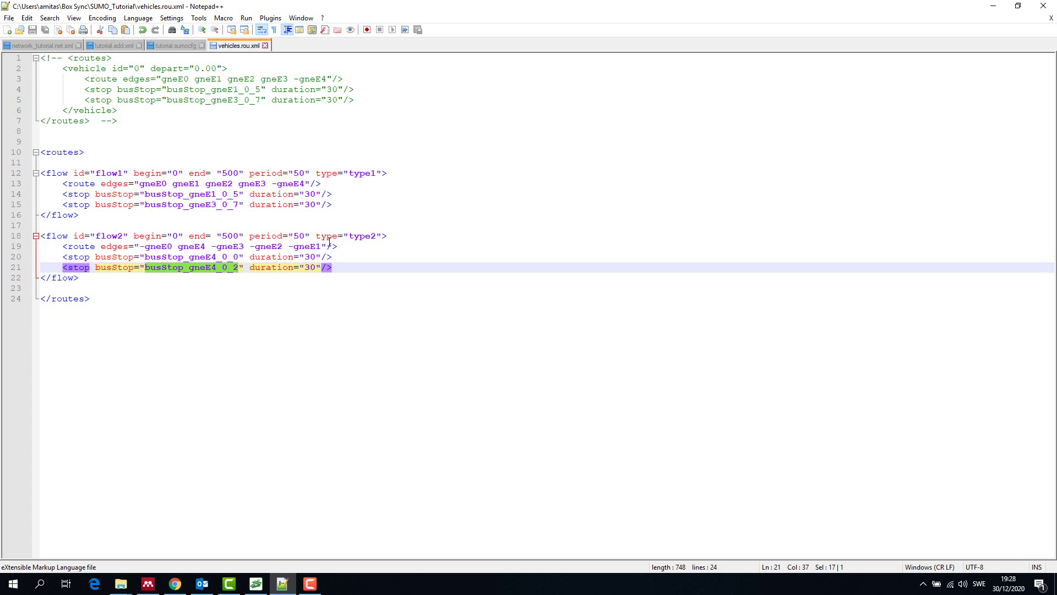
click(363, 237)
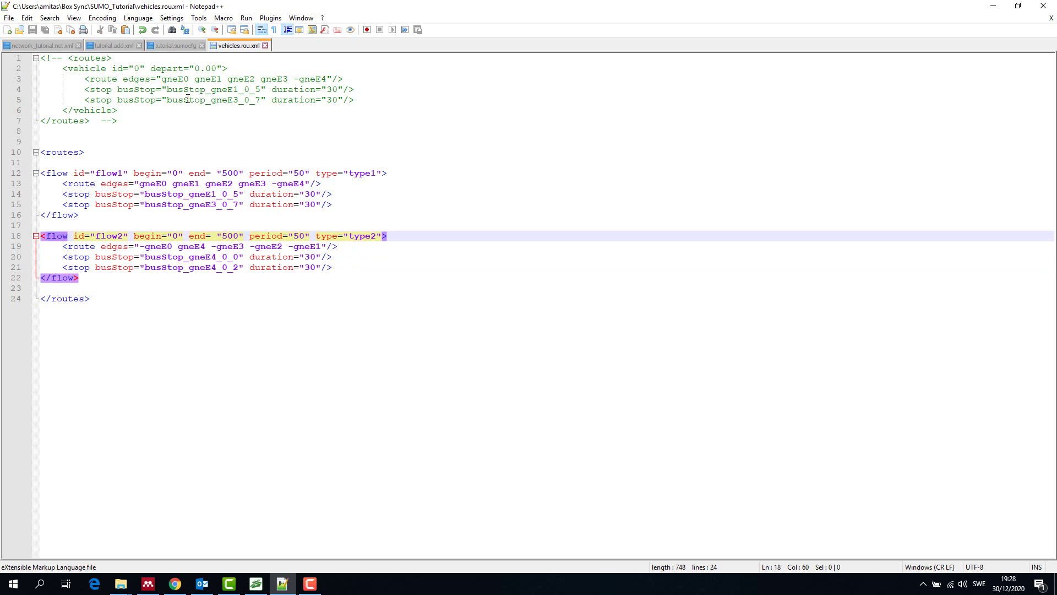
click(108, 45)
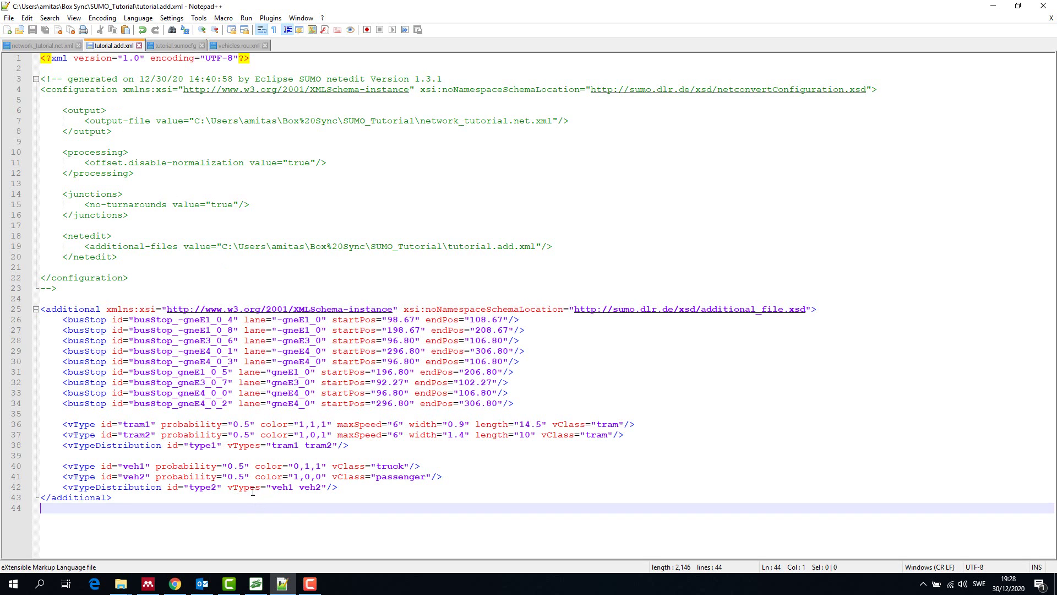
In tutorial.add.xml, inspect the type2 distribution of veh1 and veh2, and veh1's colour and truck class
drag(218, 487, 187, 488)
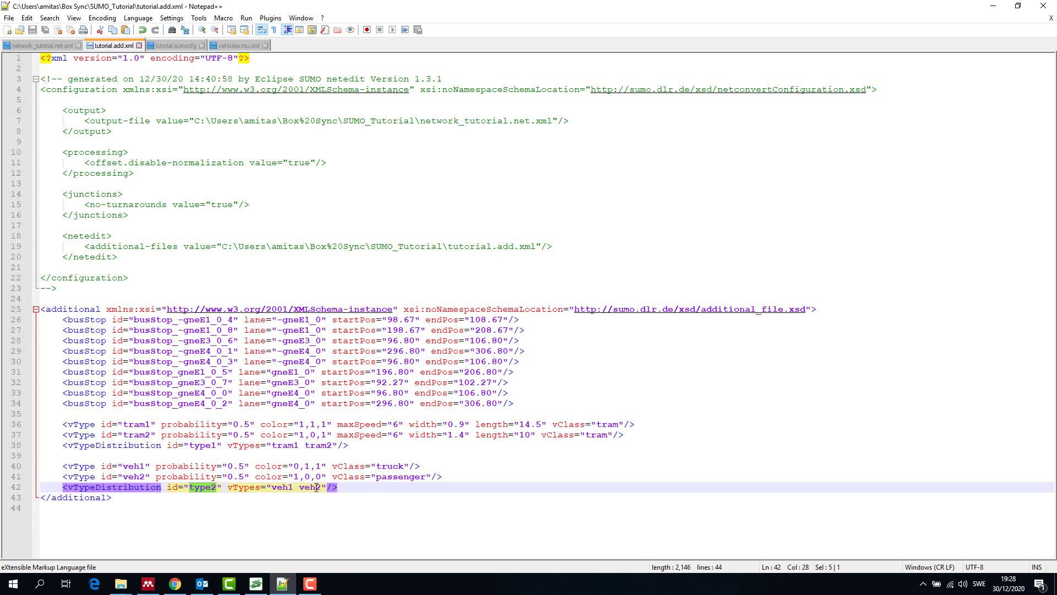
drag(325, 488, 279, 489)
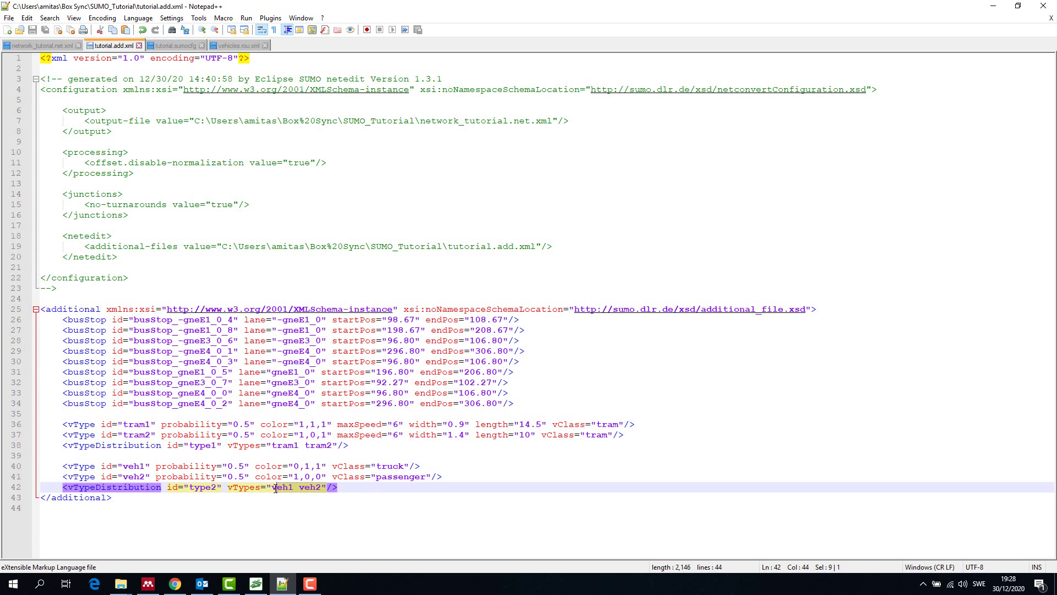
click(122, 467)
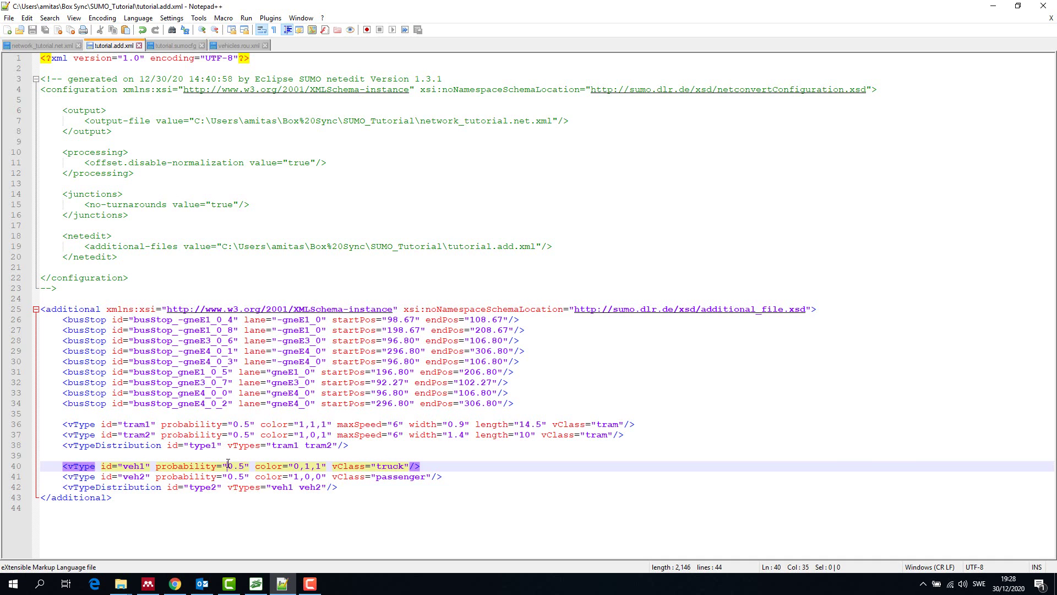
drag(264, 466, 406, 467)
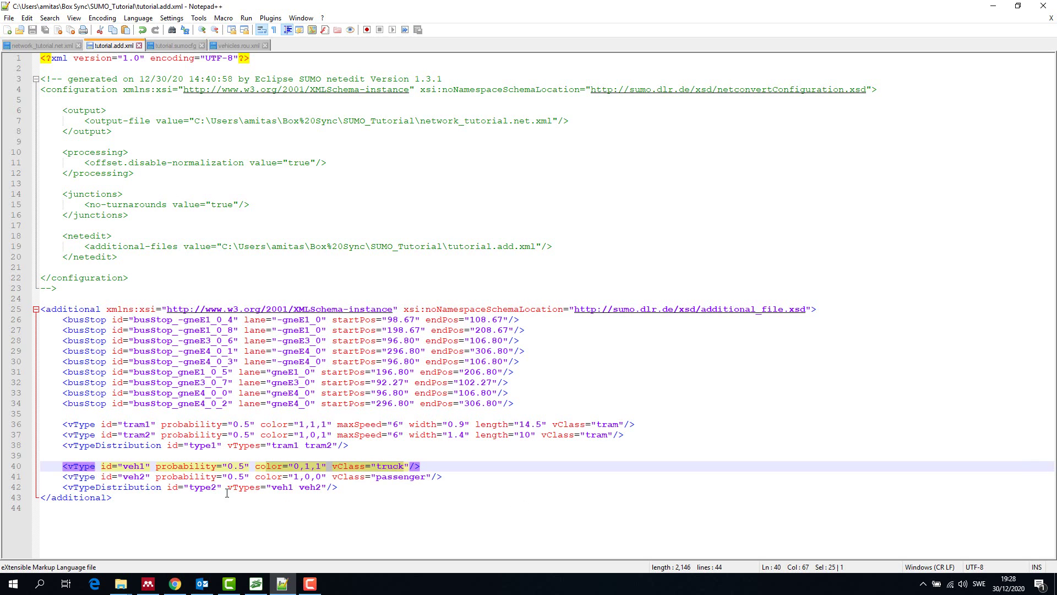
Check veh2's probability and vClass attributes, then return to SUMO
drag(158, 477, 433, 480)
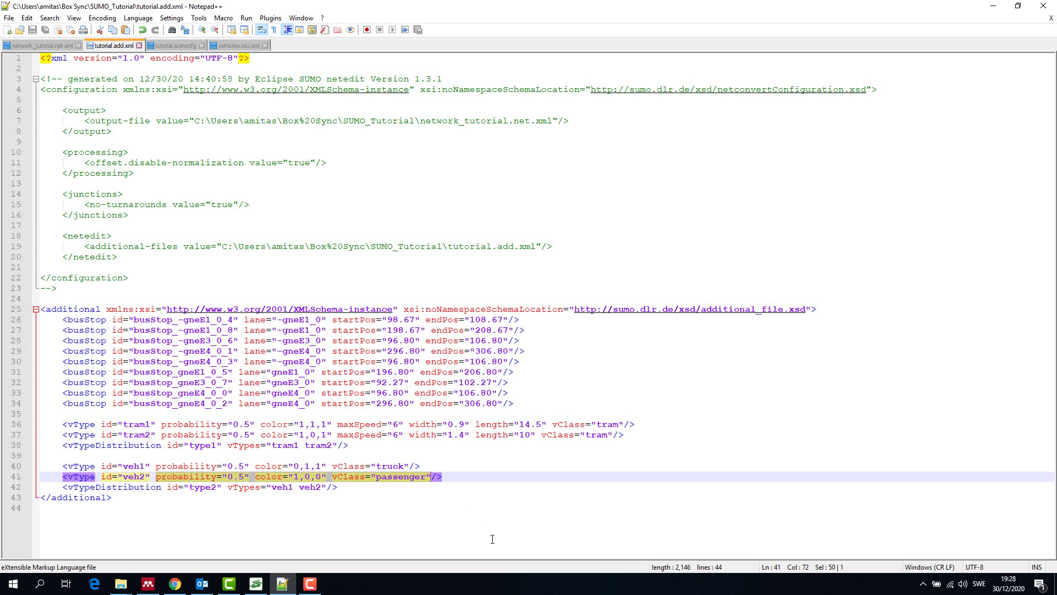
click(474, 523)
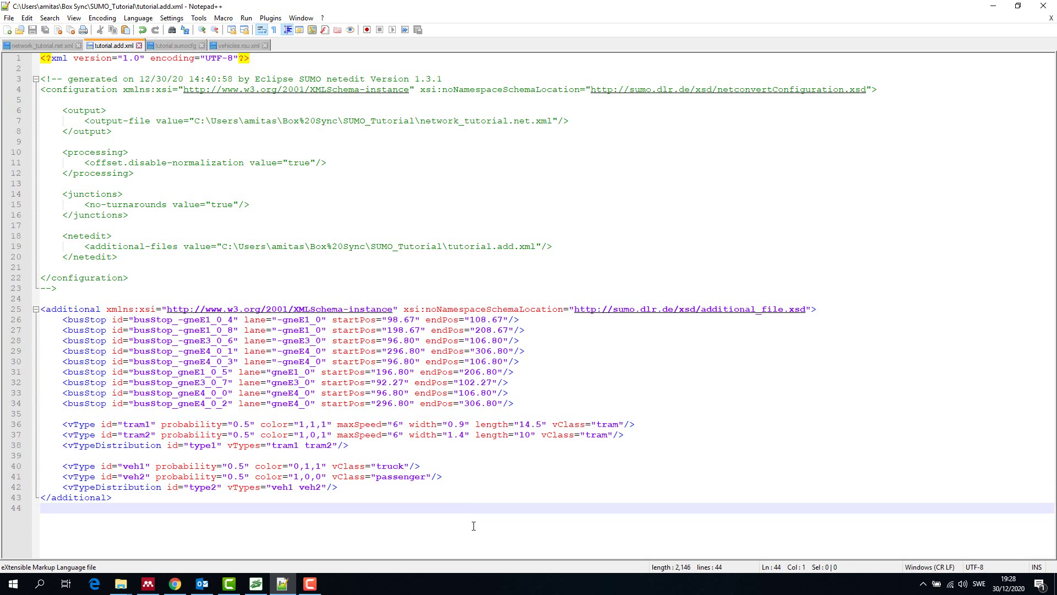
drag(332, 477, 366, 475)
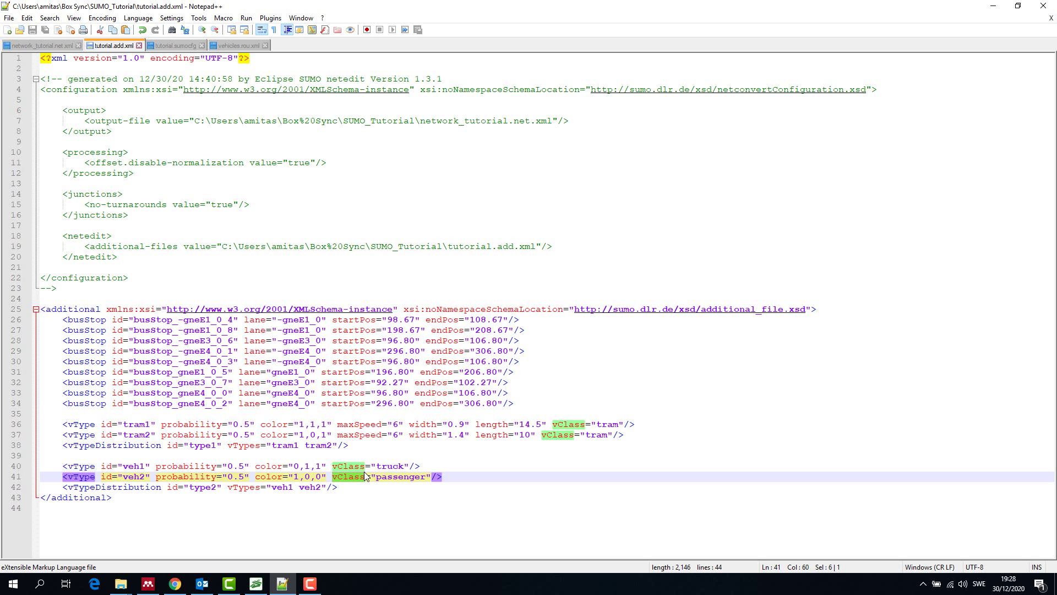
click(258, 585)
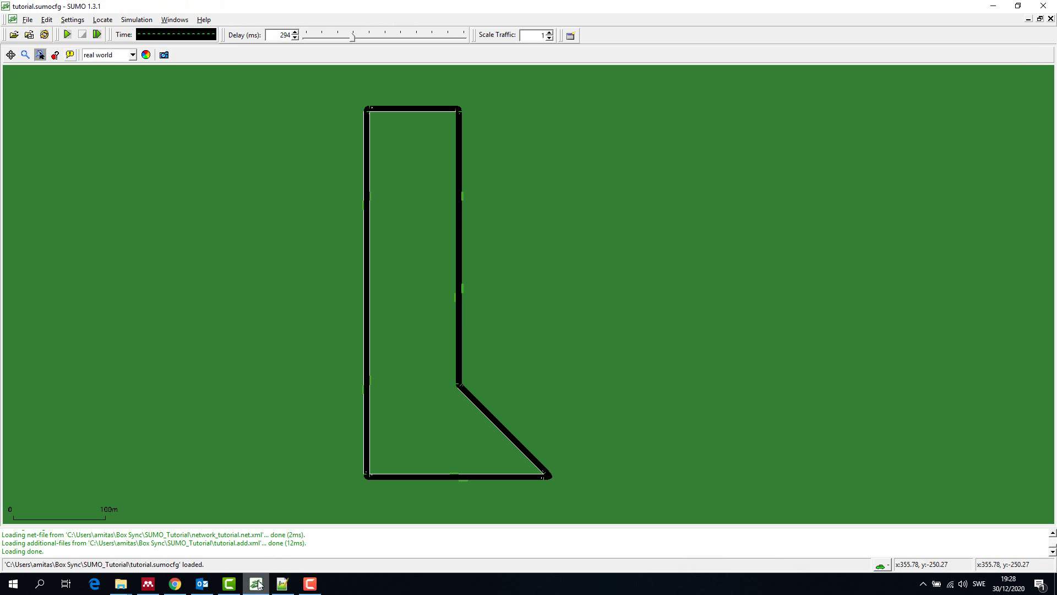
Run the simulation, zoom into the loop's top and follow the tram down the left road
click(69, 34)
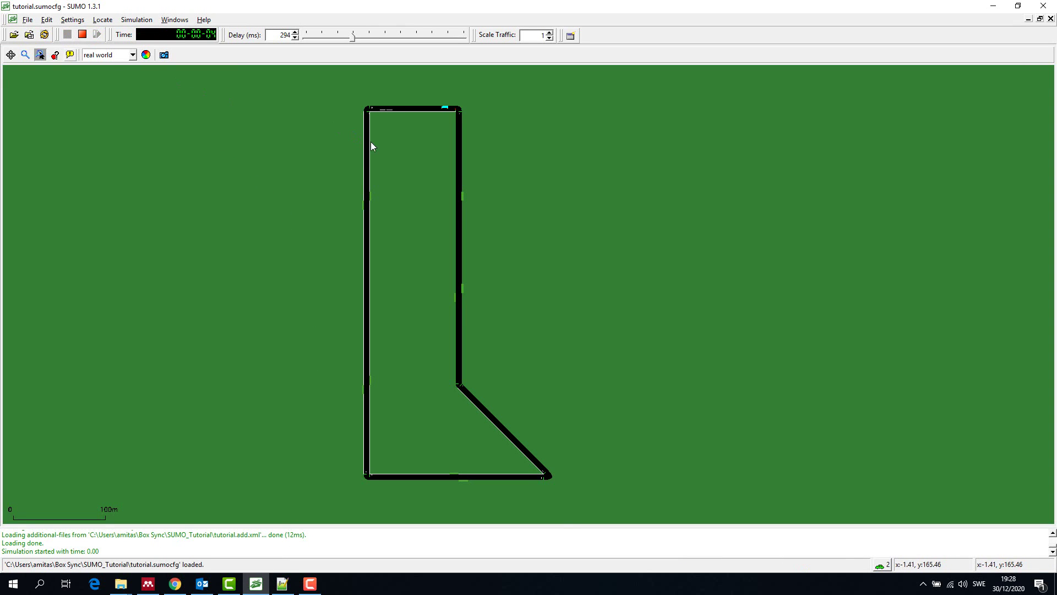
scroll(388, 146, up, 5)
scroll(408, 311, up, 3)
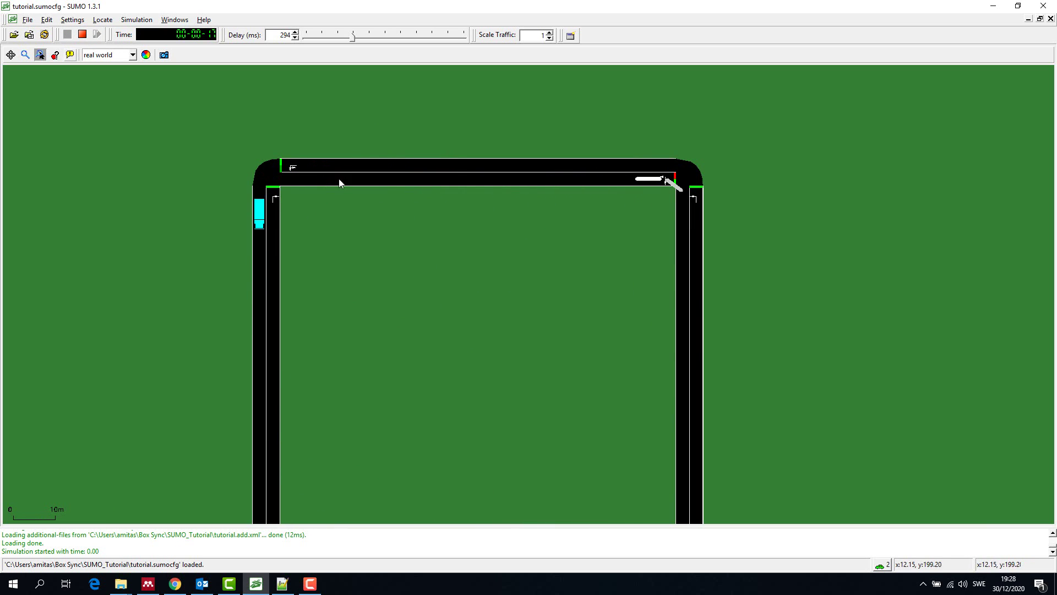
drag(373, 368, 388, 298)
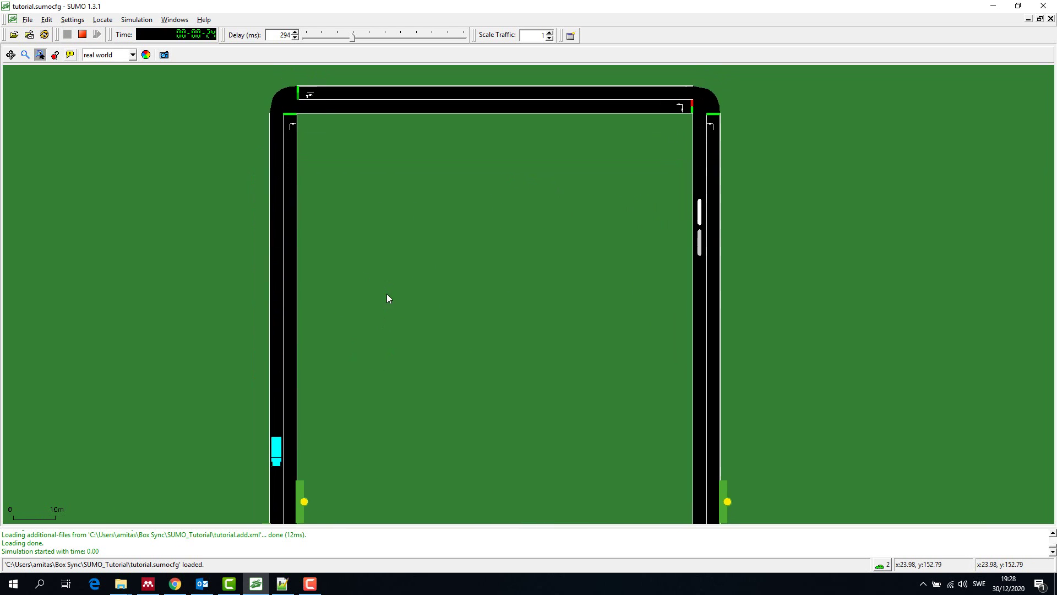
drag(392, 408, 422, 262)
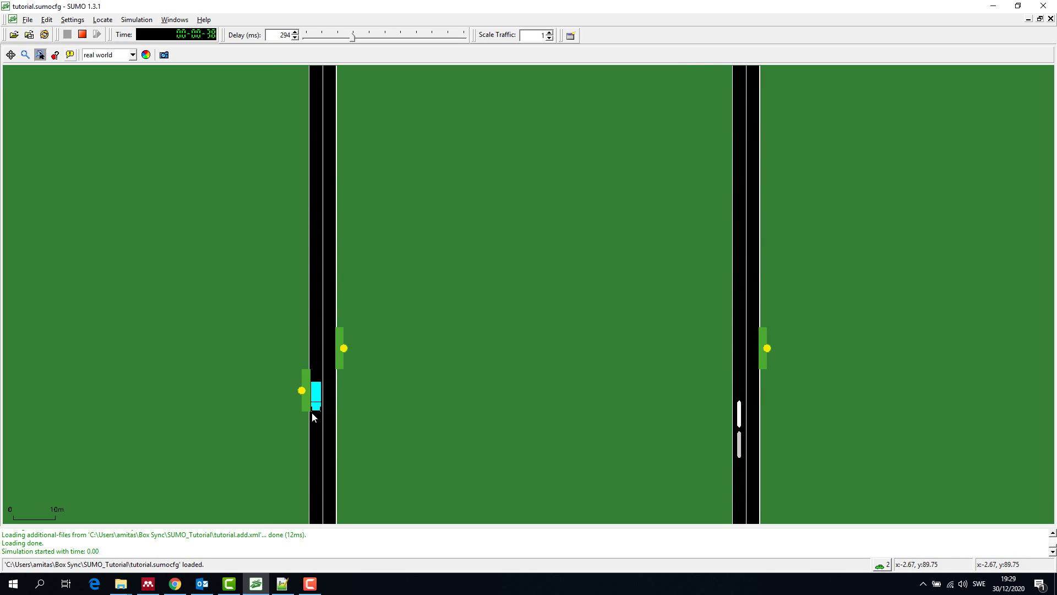
scroll(543, 344, down, 5)
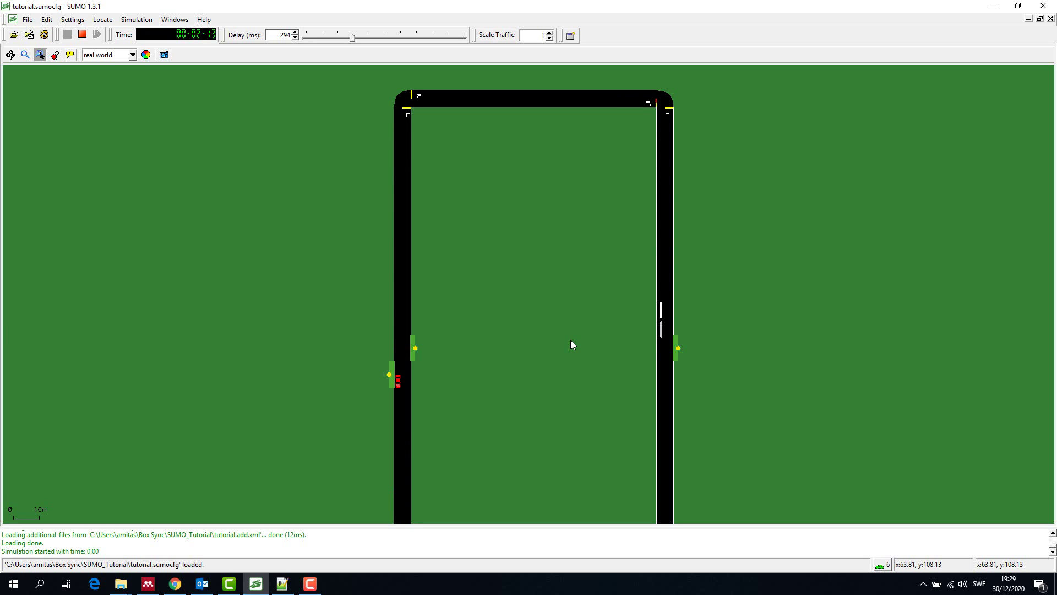
Pan along the loop's roads, then zoom out to show the entire loop with vehicles circulating
scroll(580, 356, down, 3)
drag(577, 402, 566, 271)
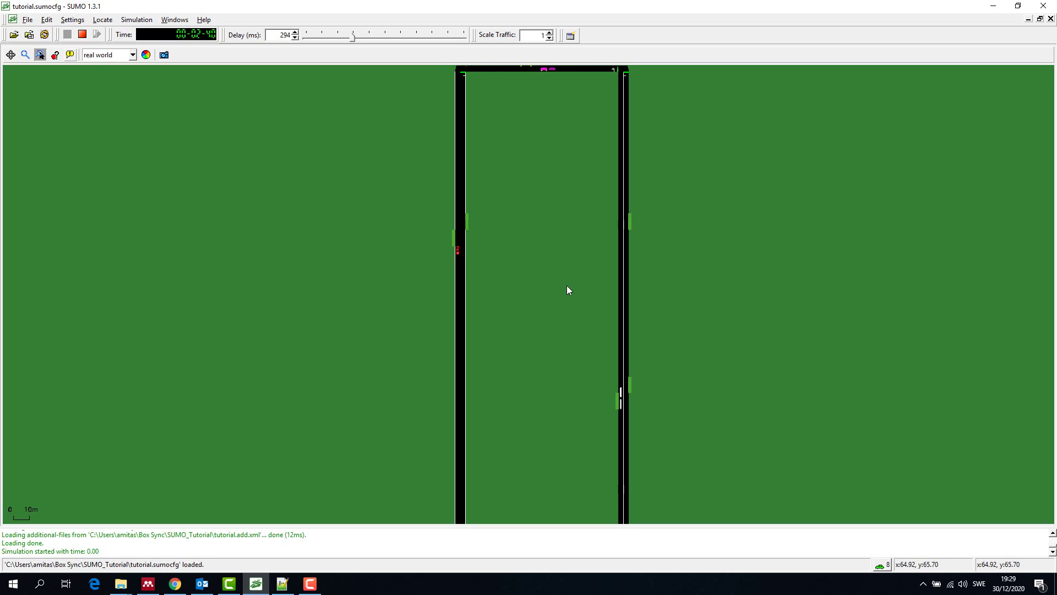
drag(567, 286, 572, 296)
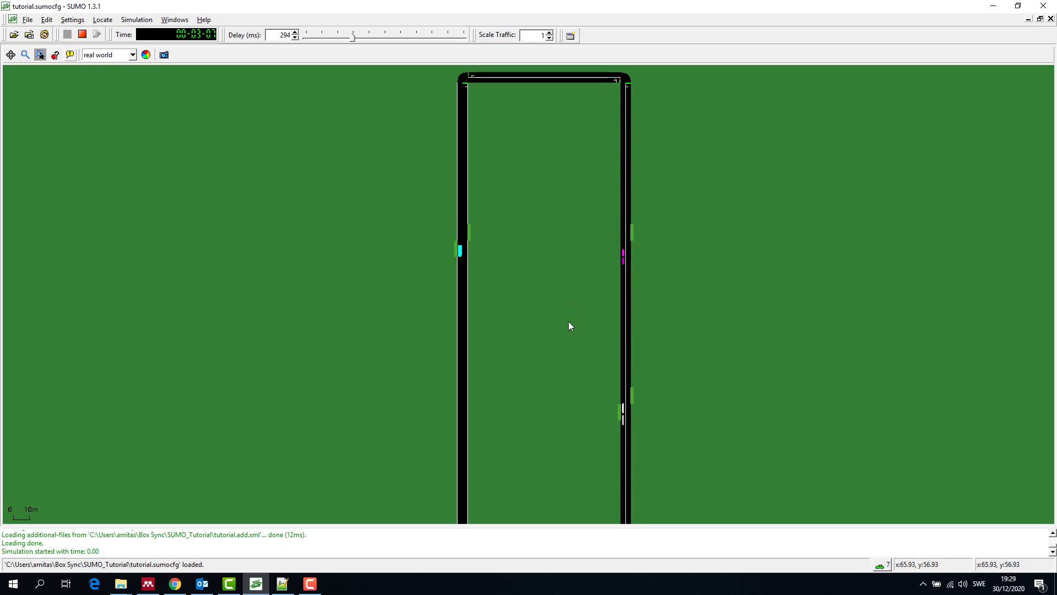
scroll(567, 331, down, 4)
scroll(566, 337, down, 2)
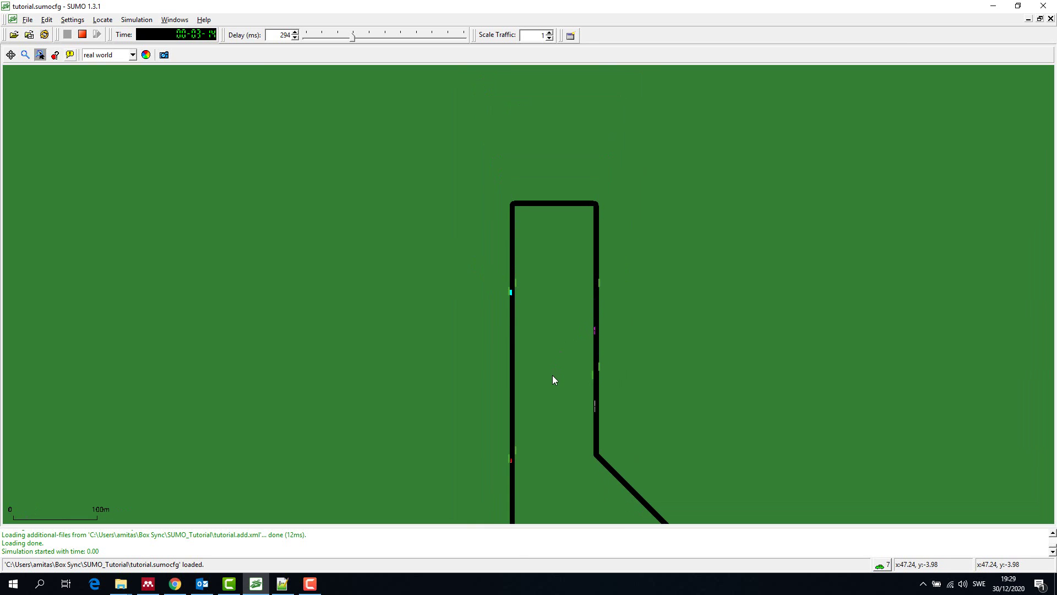
drag(553, 375, 507, 300)
scroll(510, 303, up, 1)
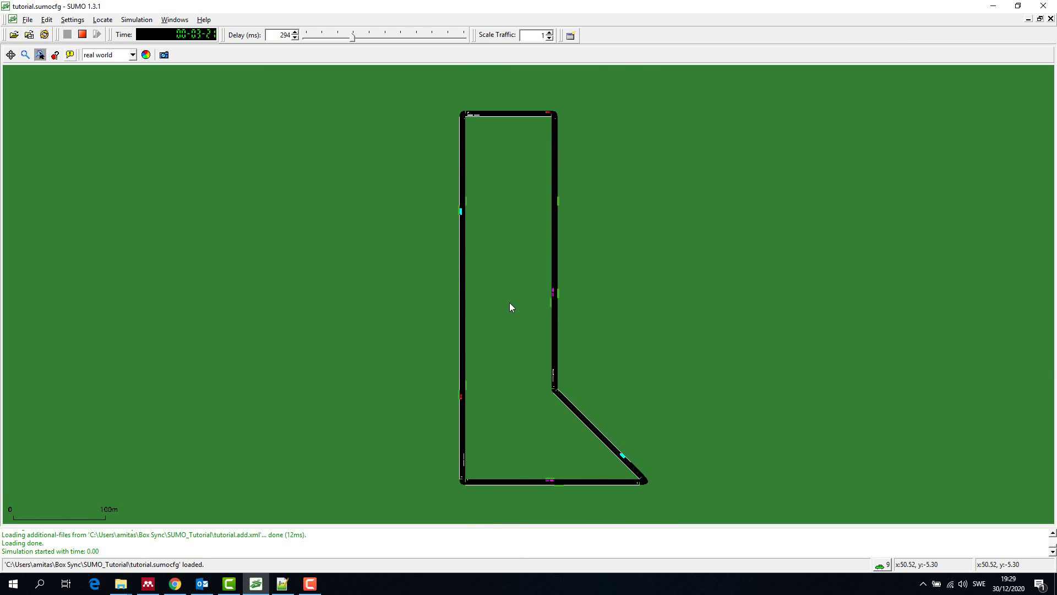